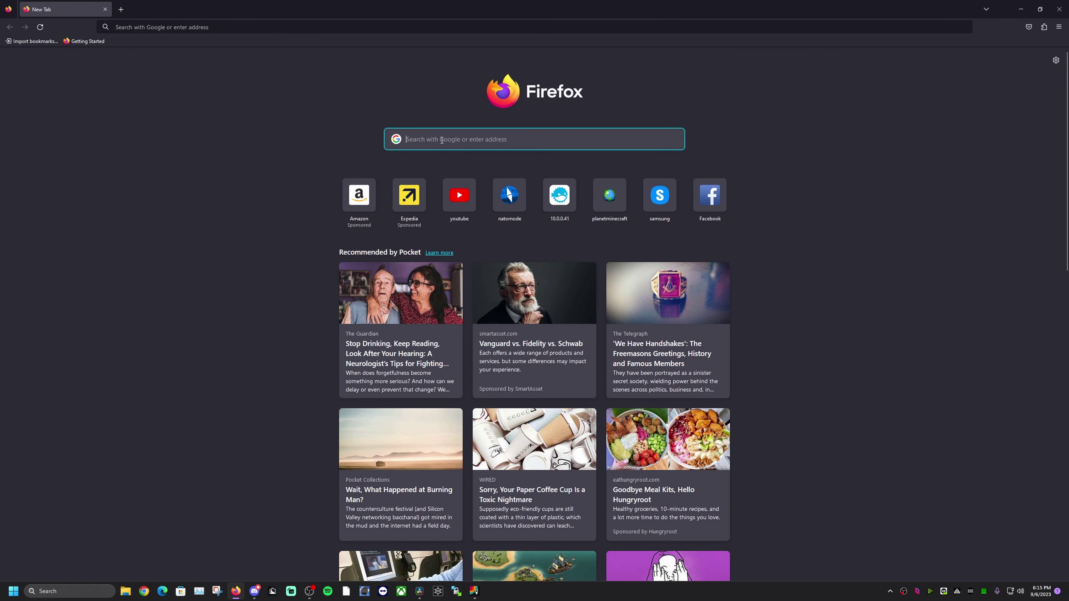
Search 'windows 11' and request the Windows 11 multi-edition x64 ISO download.
text(wi)
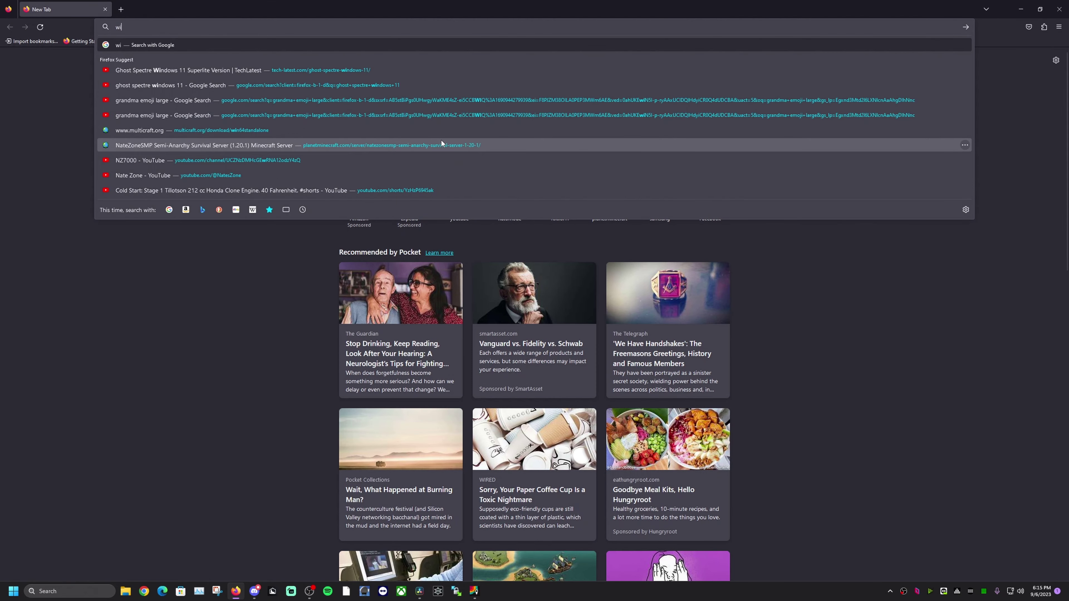
text(ndows 11)
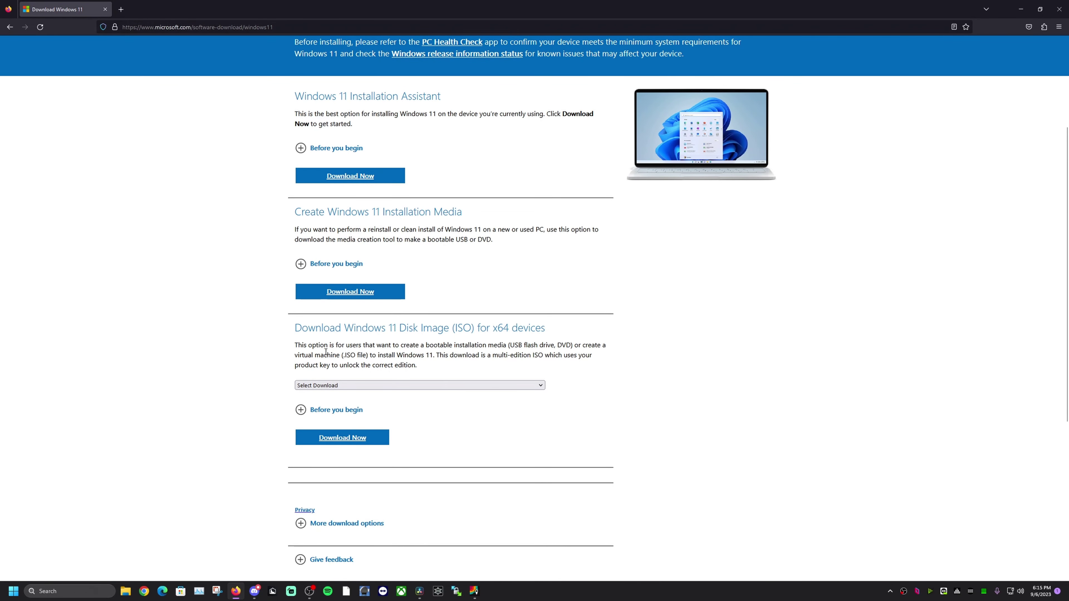
click(360, 391)
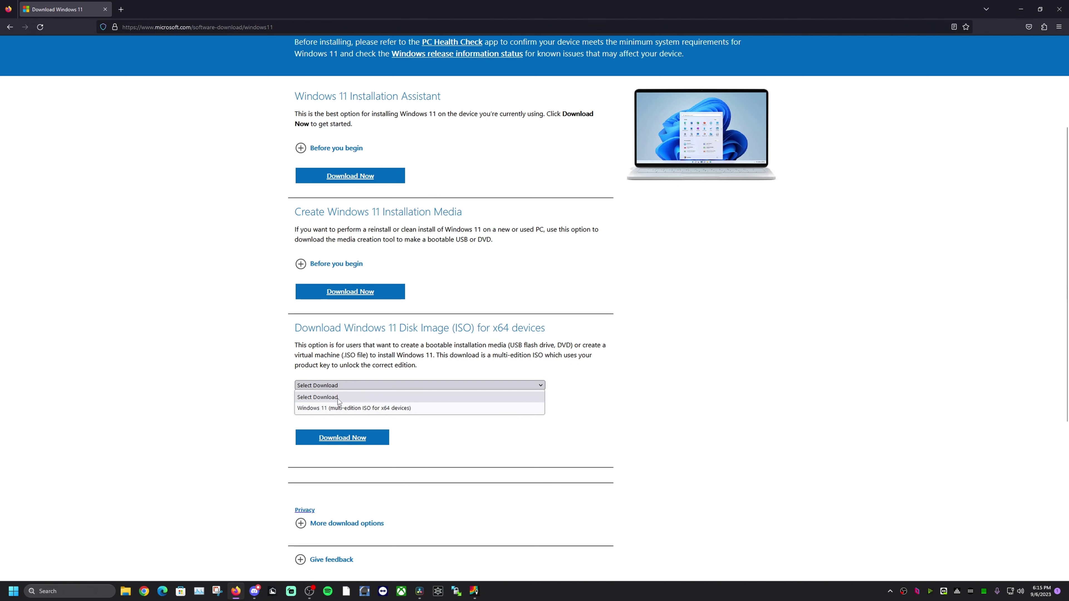
click(339, 409)
click(344, 438)
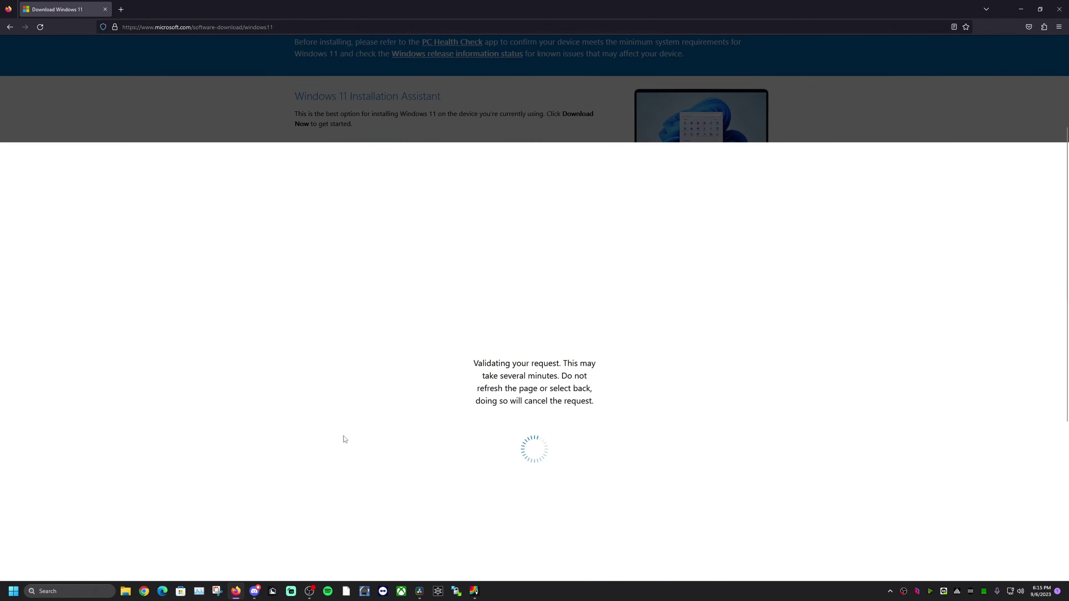
Confirm English (United States) as the language and start the 64-bit ISO download.
click(371, 262)
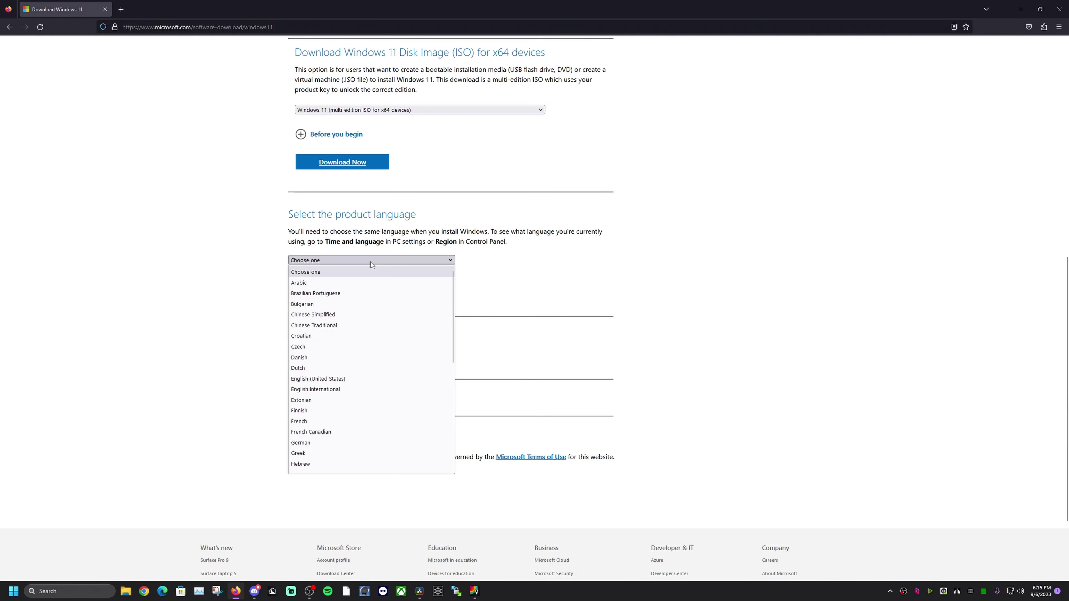
click(318, 379)
click(324, 296)
click(353, 84)
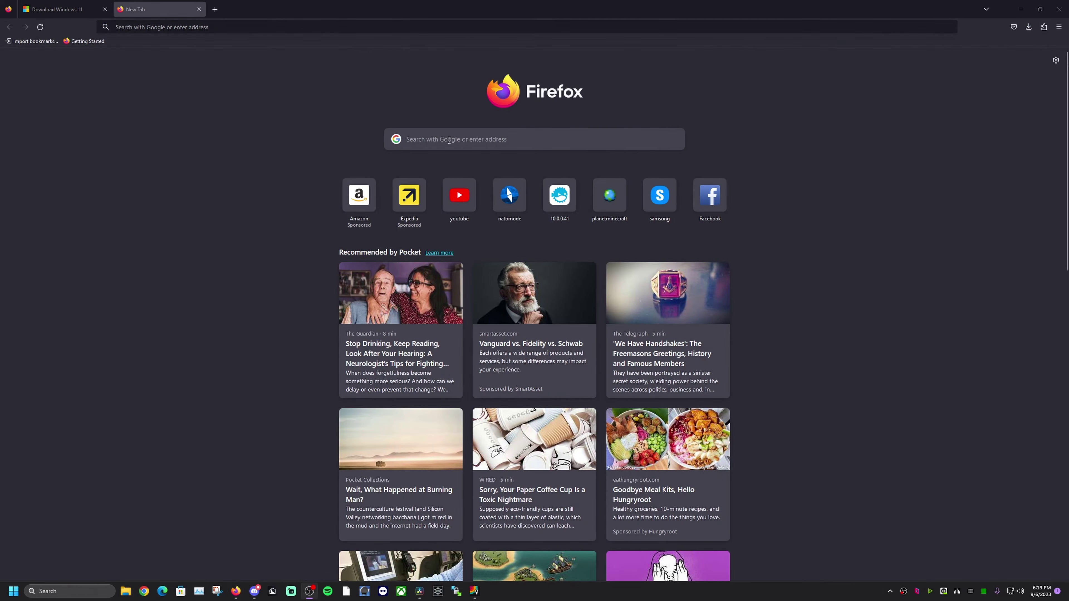
Search 'rufus', go to rufus.ie and download rufus-4.2.exe.
click(449, 141)
text(rufus)
key(Return)
click(203, 137)
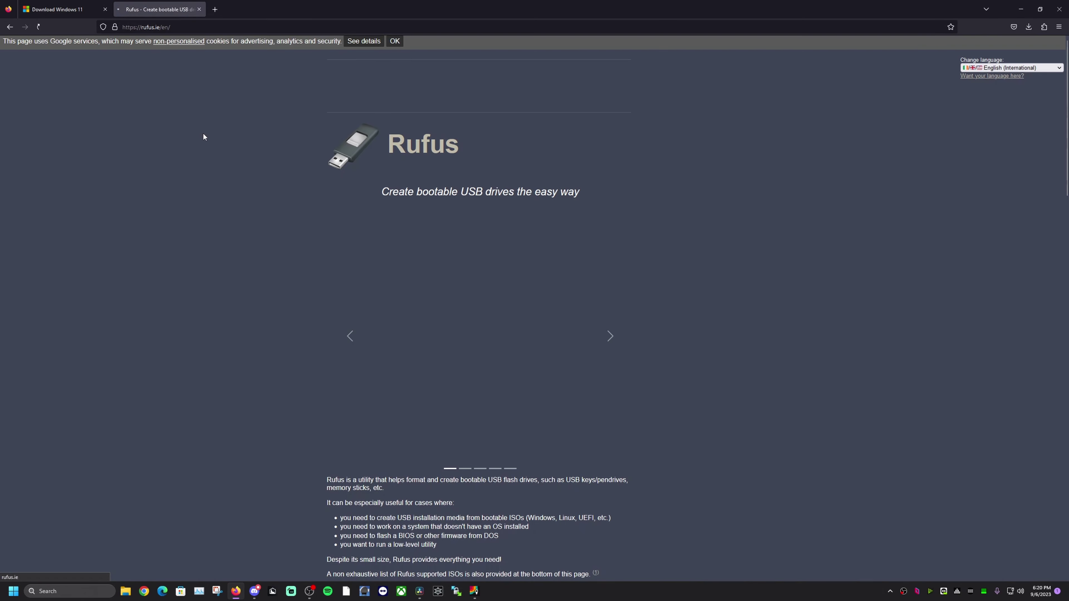
scroll(268, 266, down, 9)
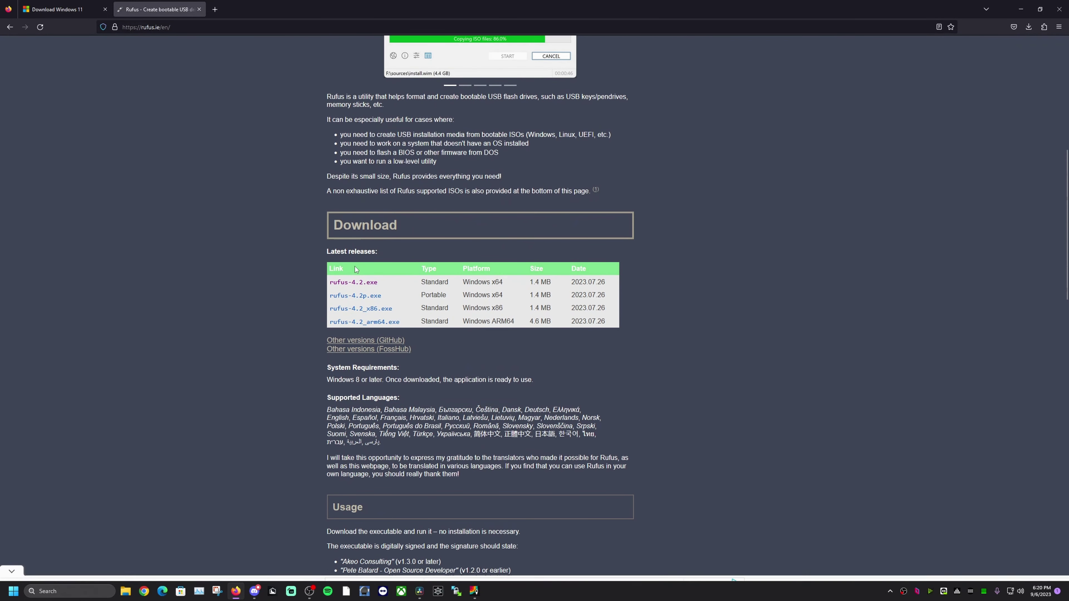
click(357, 283)
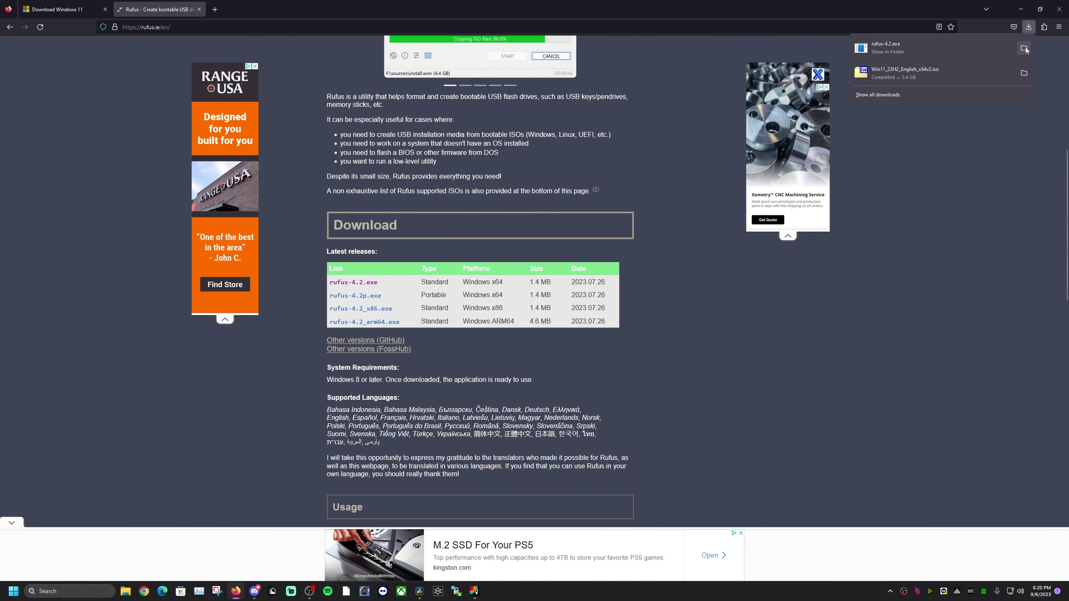
Open a maximized File Explorer at Downloads and launch rufus-4.2.exe.
click(1024, 48)
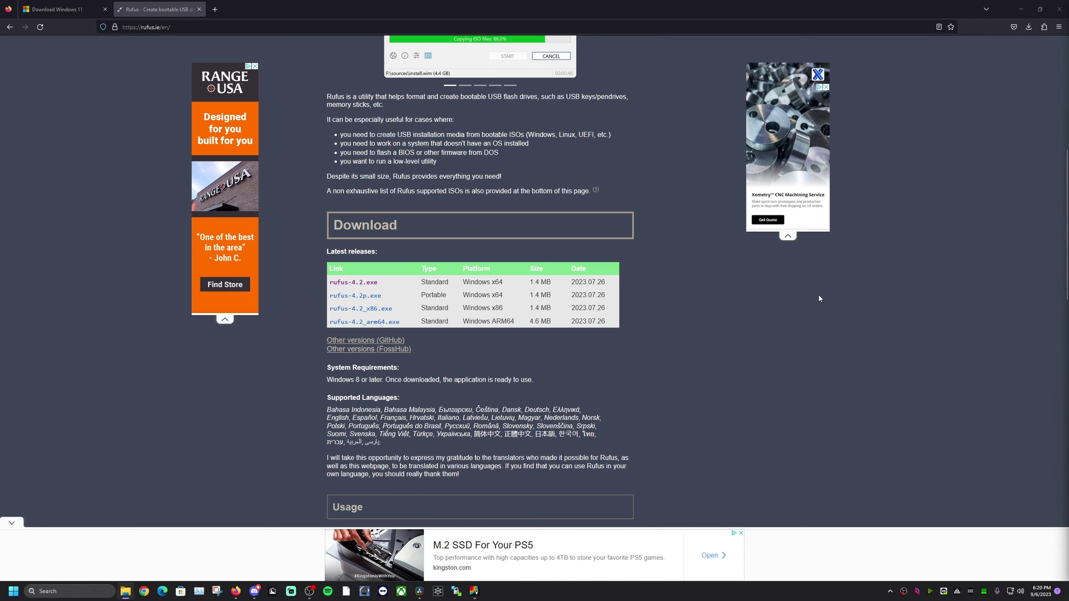
right_click(126, 591)
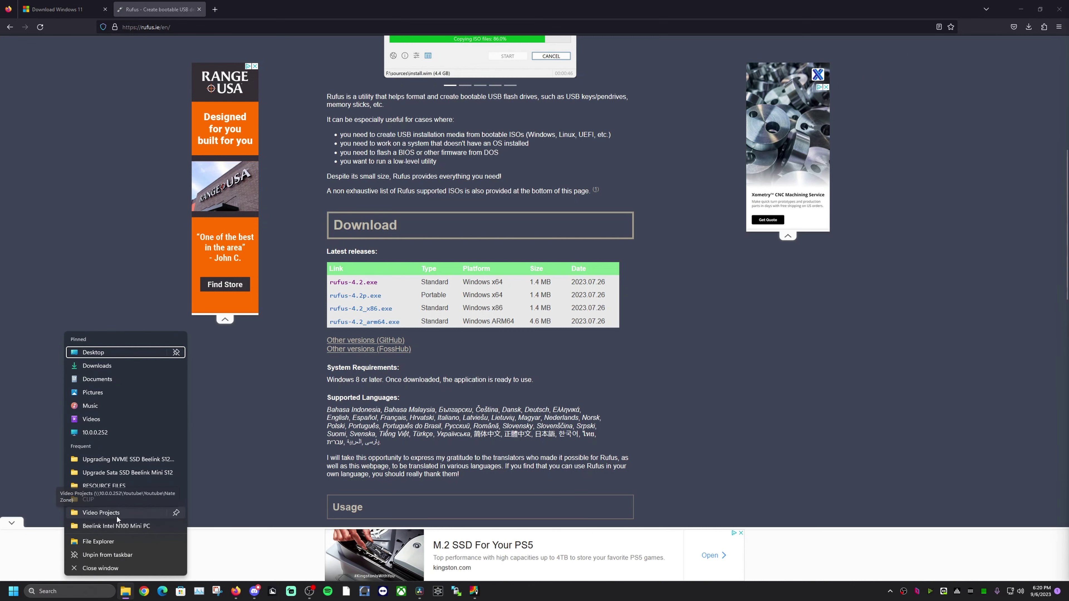
click(101, 542)
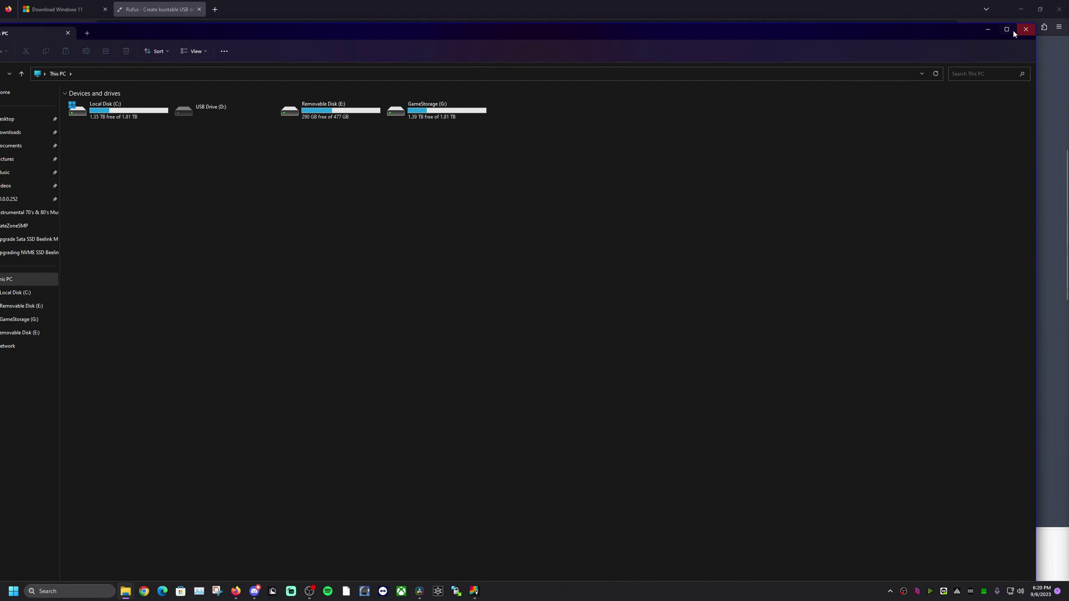
click(1021, 30)
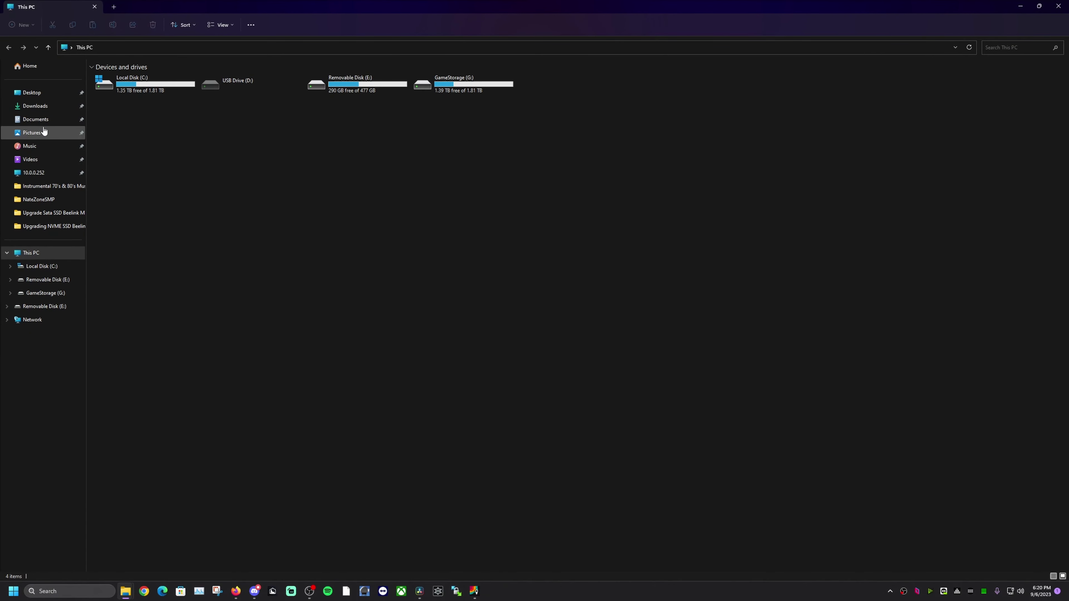
click(35, 107)
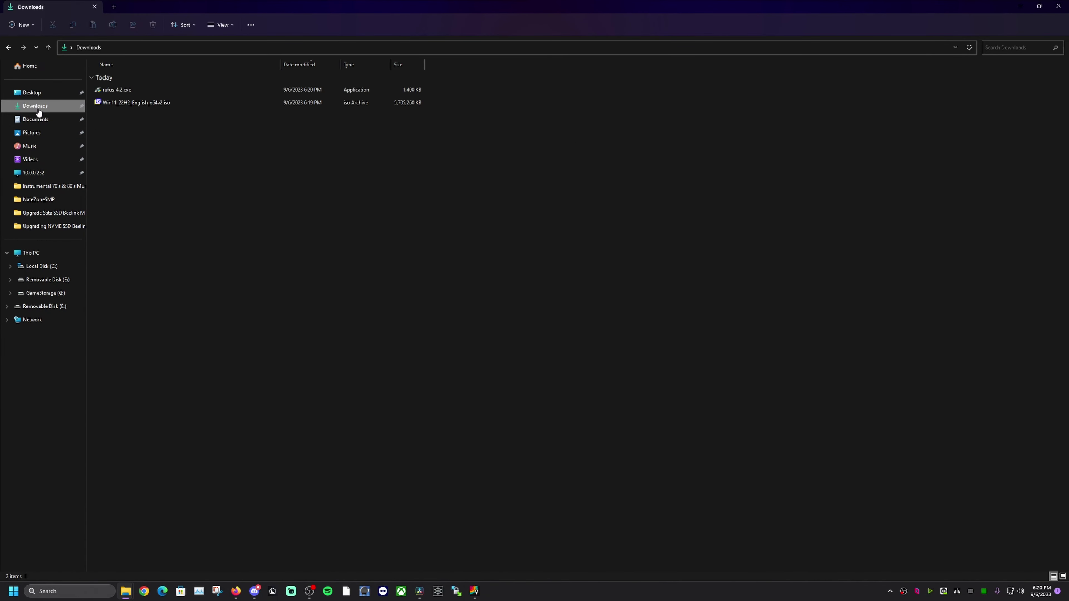
double_click(121, 91)
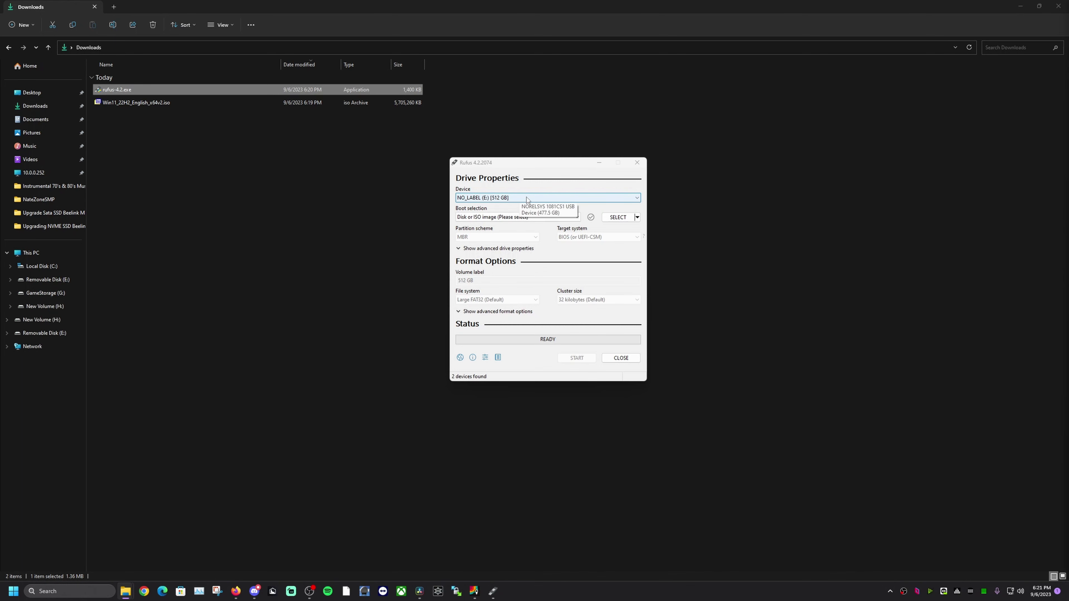
Choose New Volume (H:) [32 GB] as the device and select Win11_22H2_English_x64v2.iso from Downloads.
click(527, 199)
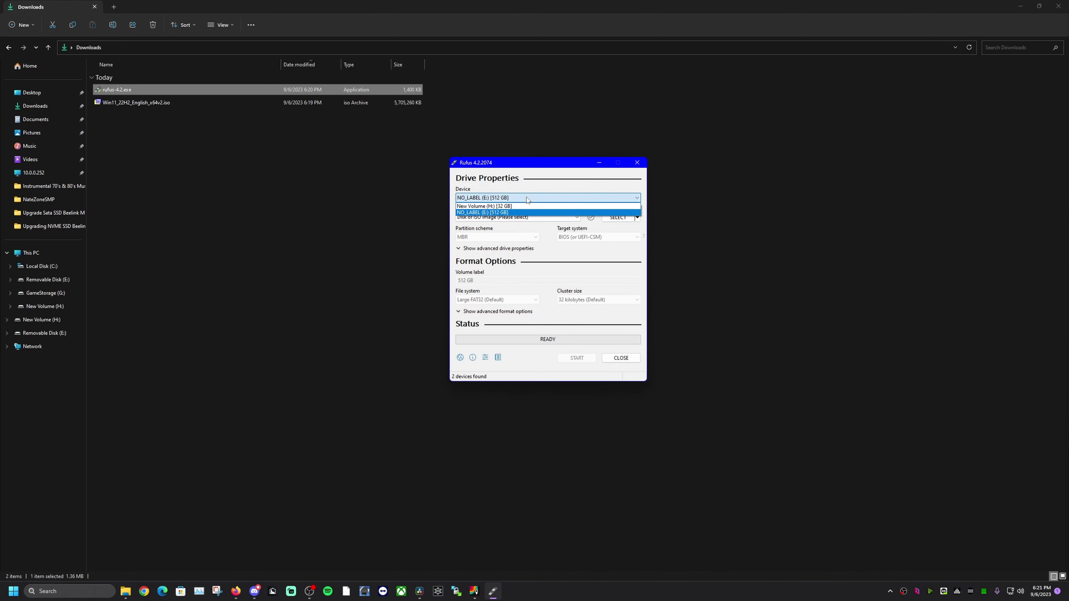
click(516, 206)
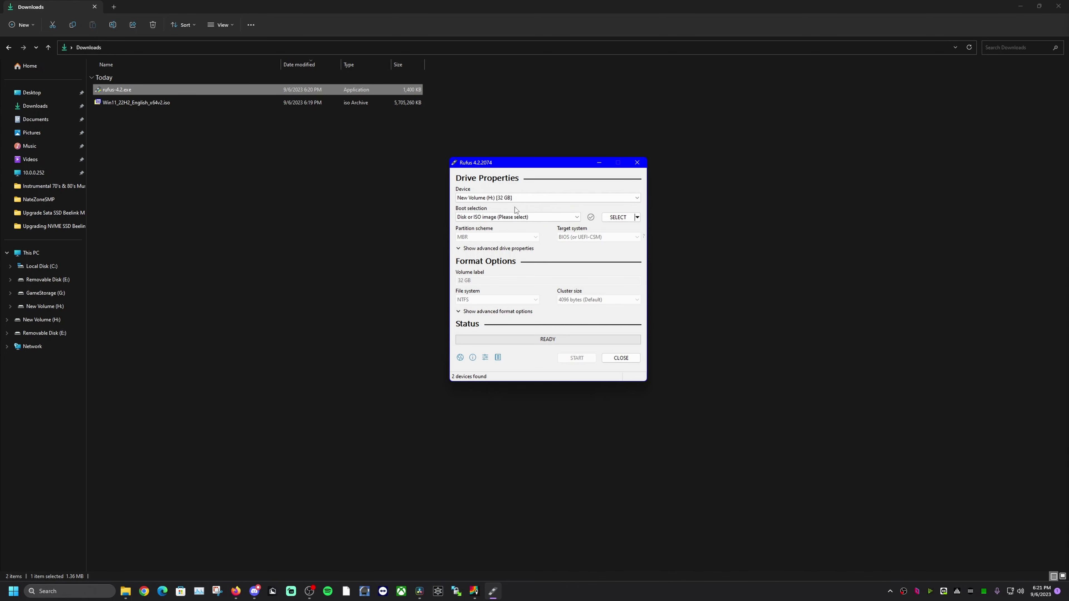
click(618, 218)
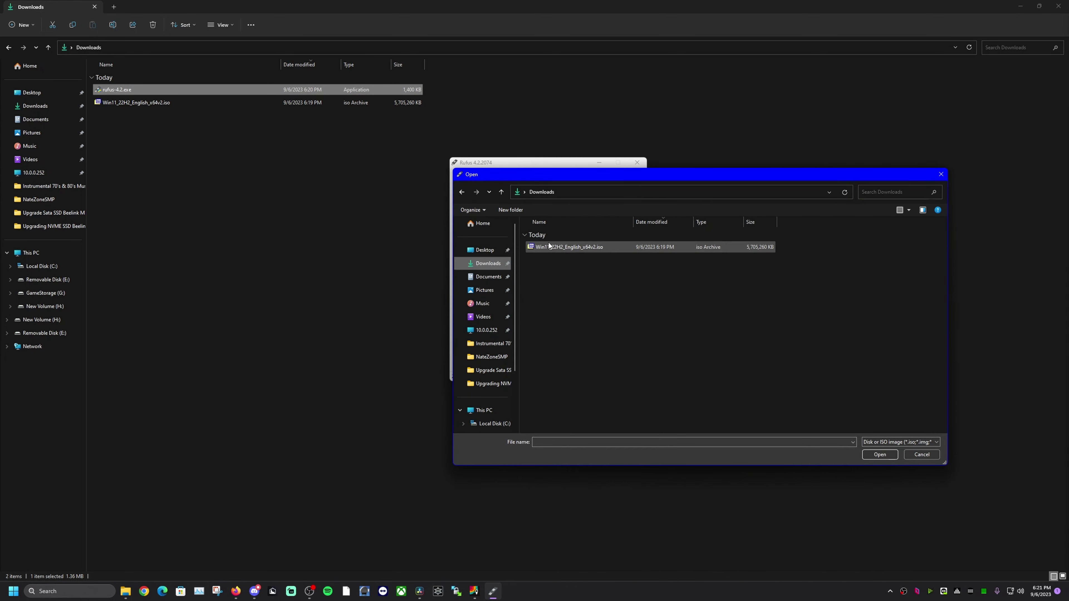
click(600, 249)
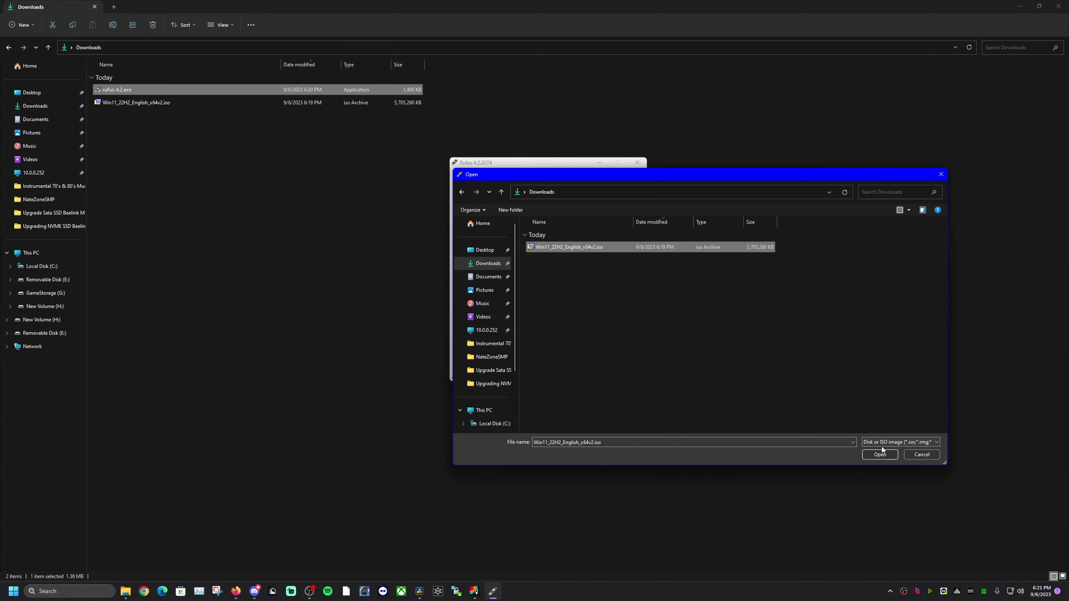
Load the Windows 11 ISO into Rufus, keeping UEFI (non CSM) as the target system.
click(880, 455)
click(573, 254)
click(573, 255)
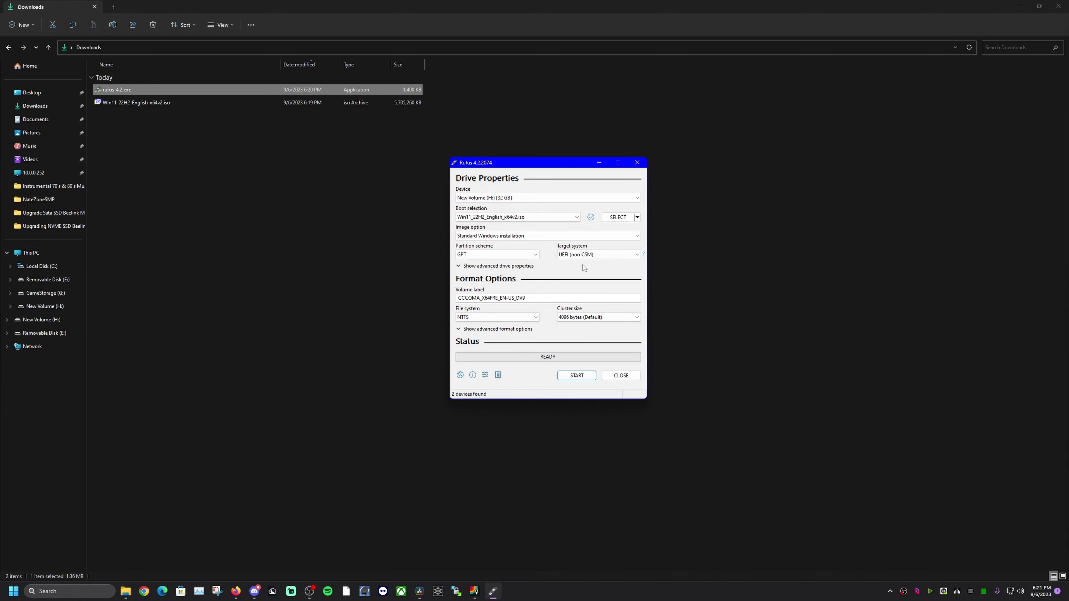
click(576, 256)
click(583, 257)
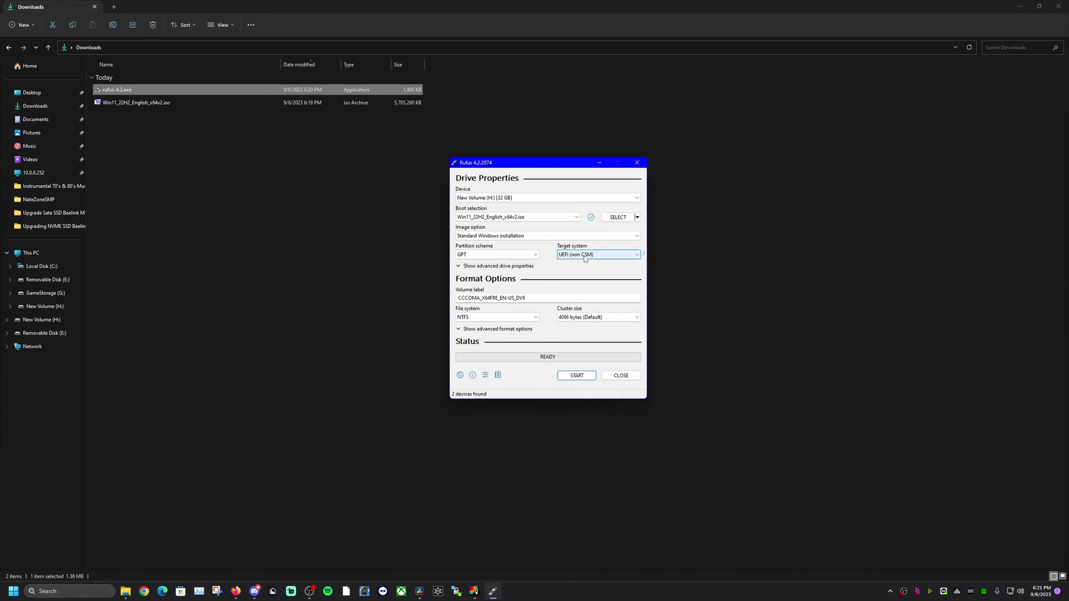
Try the MBR partition scheme briefly, then set it back to GPT.
click(528, 256)
click(522, 269)
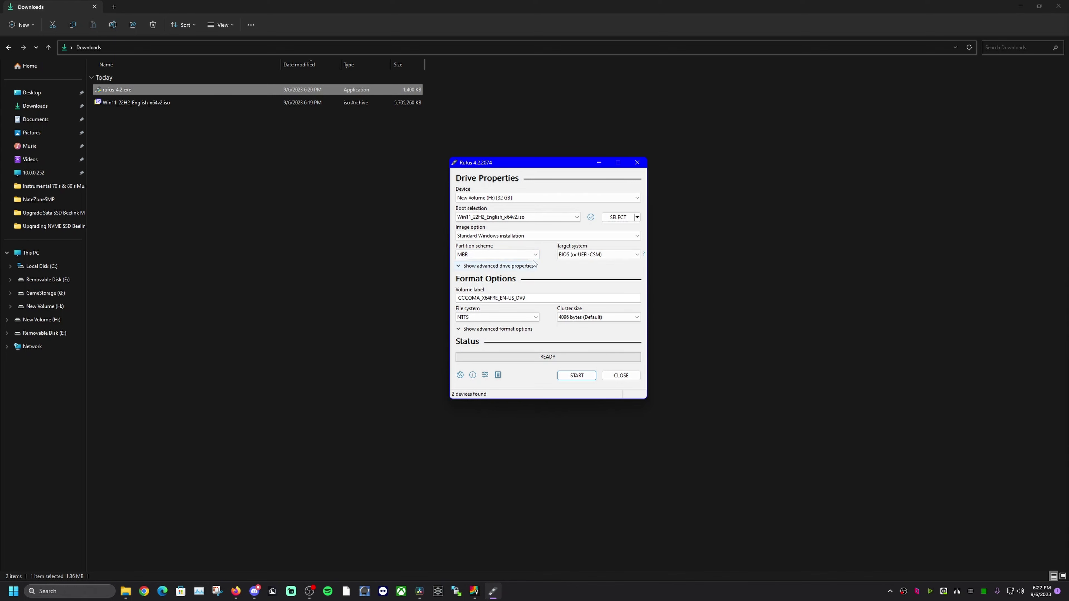
click(576, 256)
click(574, 259)
click(584, 255)
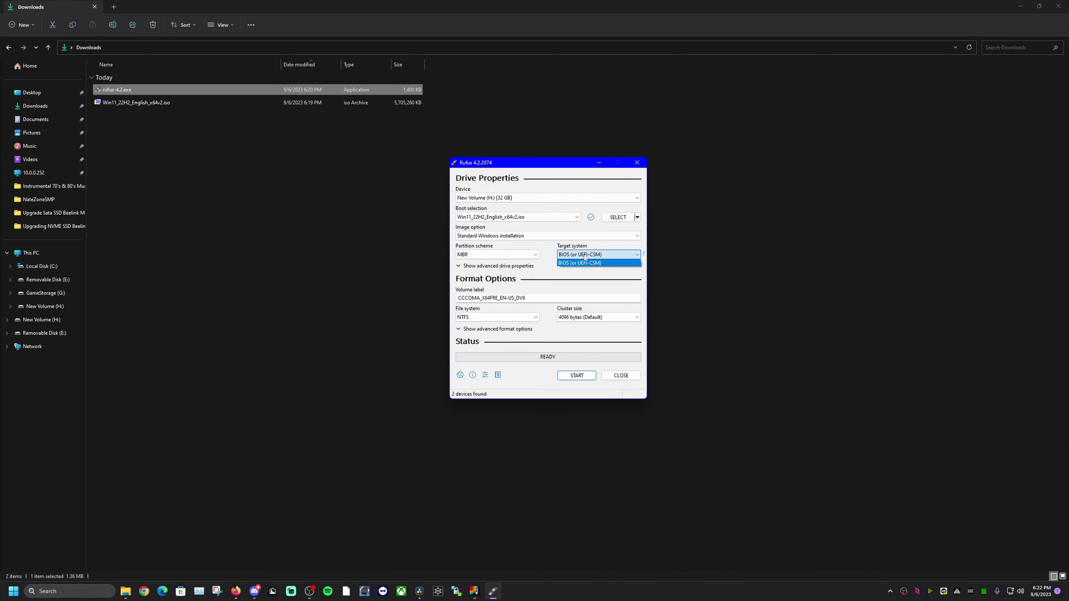
click(584, 254)
click(505, 255)
click(478, 271)
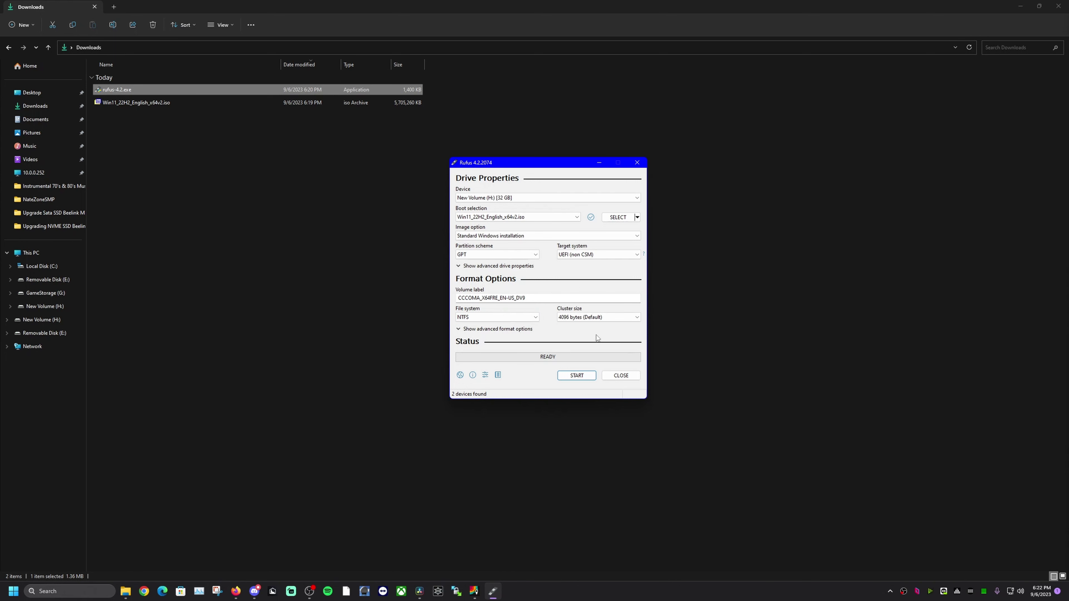
Write the ISO with the requirement-removal options, accept the data-loss warning, and close Rufus at READY.
click(579, 375)
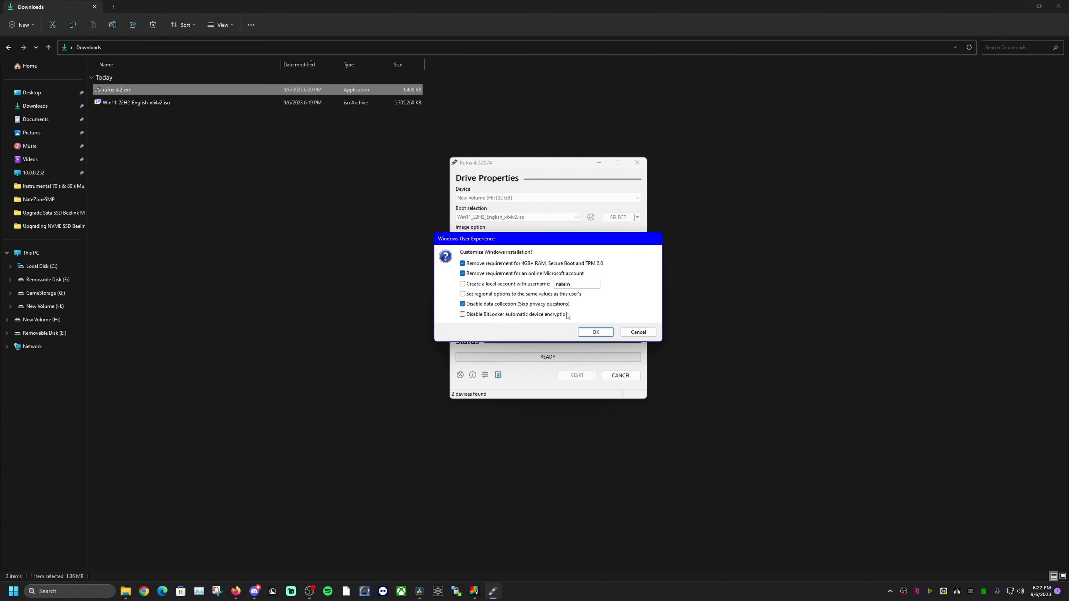
click(596, 332)
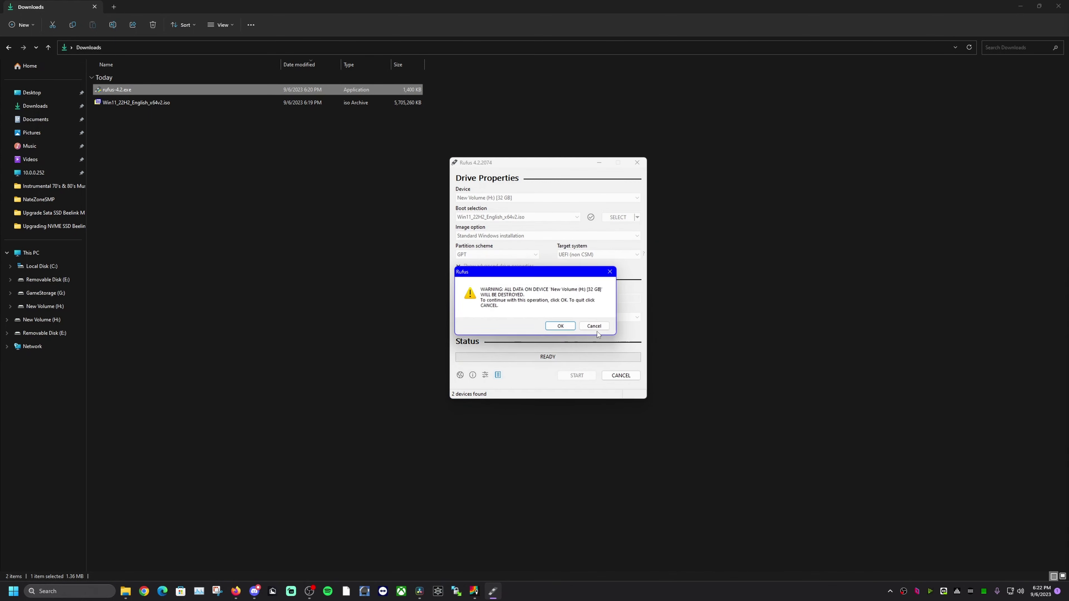
click(561, 326)
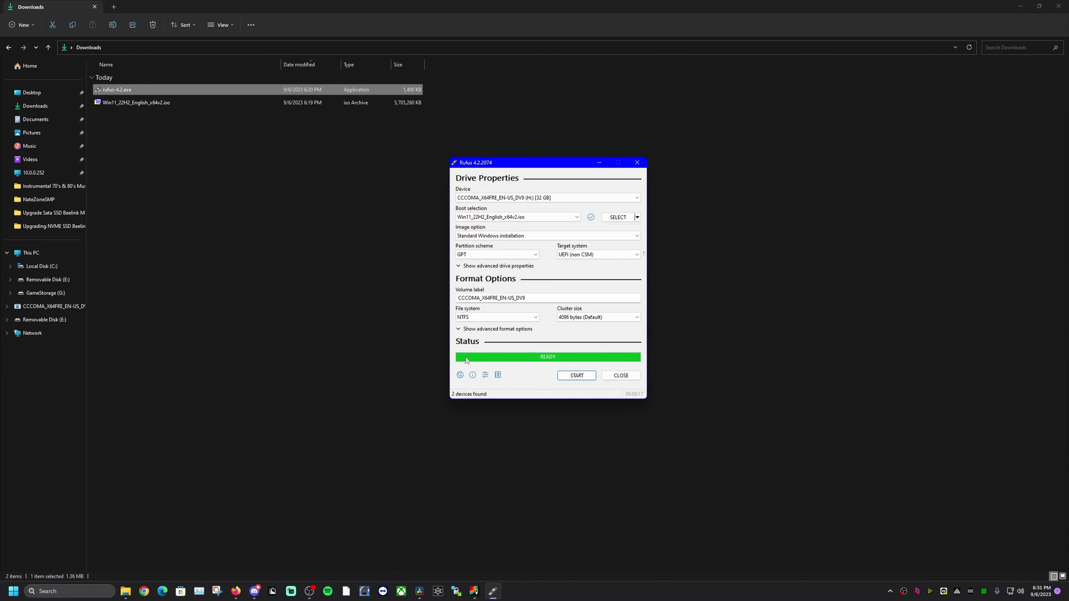
click(620, 376)
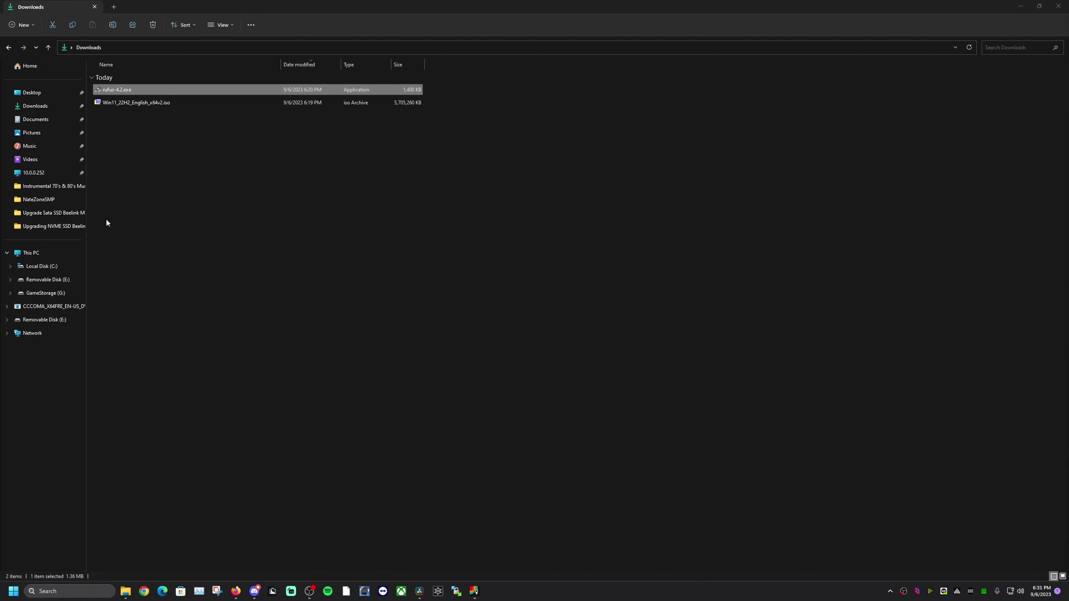
In This PC, select the CCCOMA_X64FRE_EN-US_DV9 drive and bring up its menu to eject it.
click(28, 253)
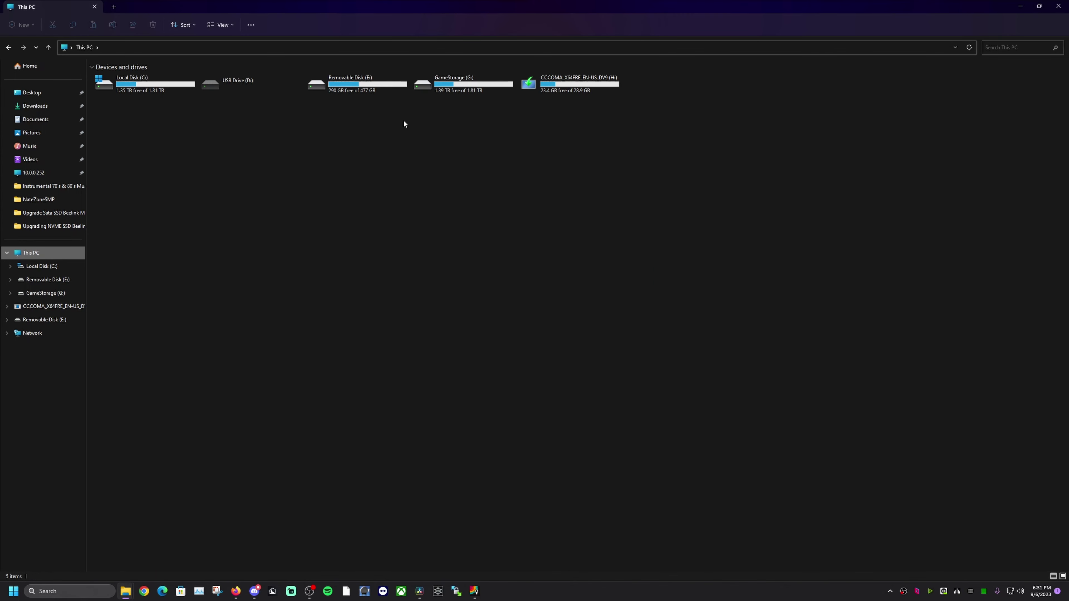
click(543, 83)
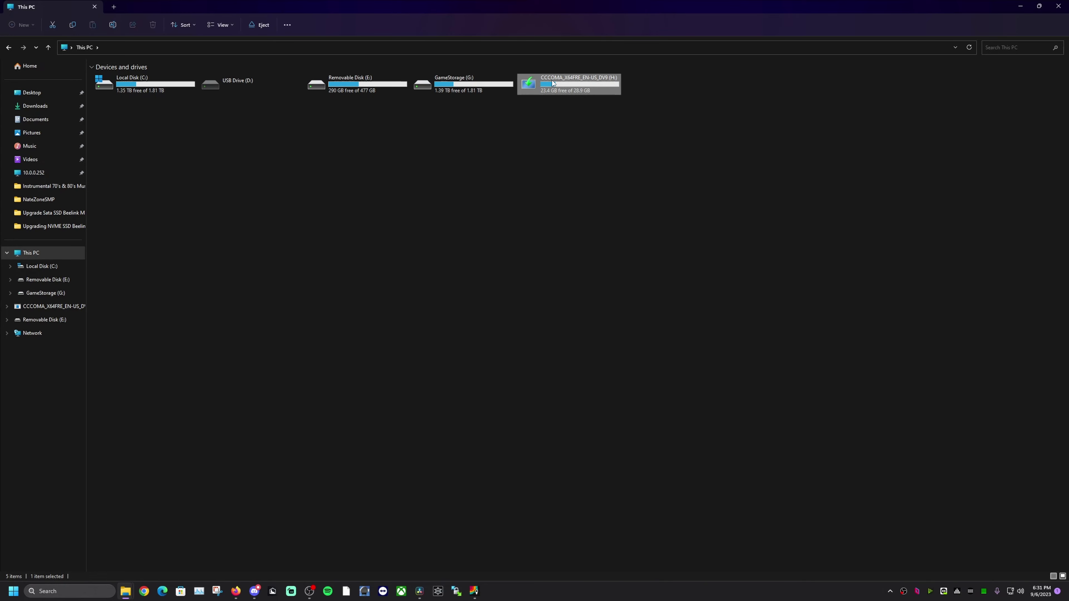
right_click(552, 80)
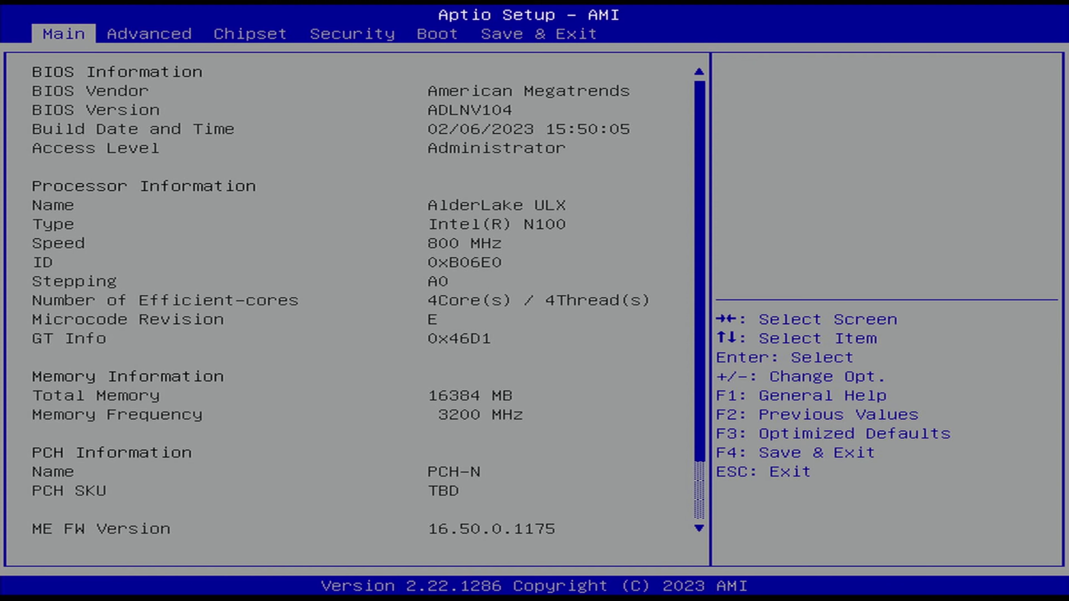
On the Boot page, set Boot Option #1 to the USB Device.
key(Right)
key(Right)
key(Right)
key(Right)
key(Down)
key(Down)
key(Down)
key(Down)
key(Down)
key(Down)
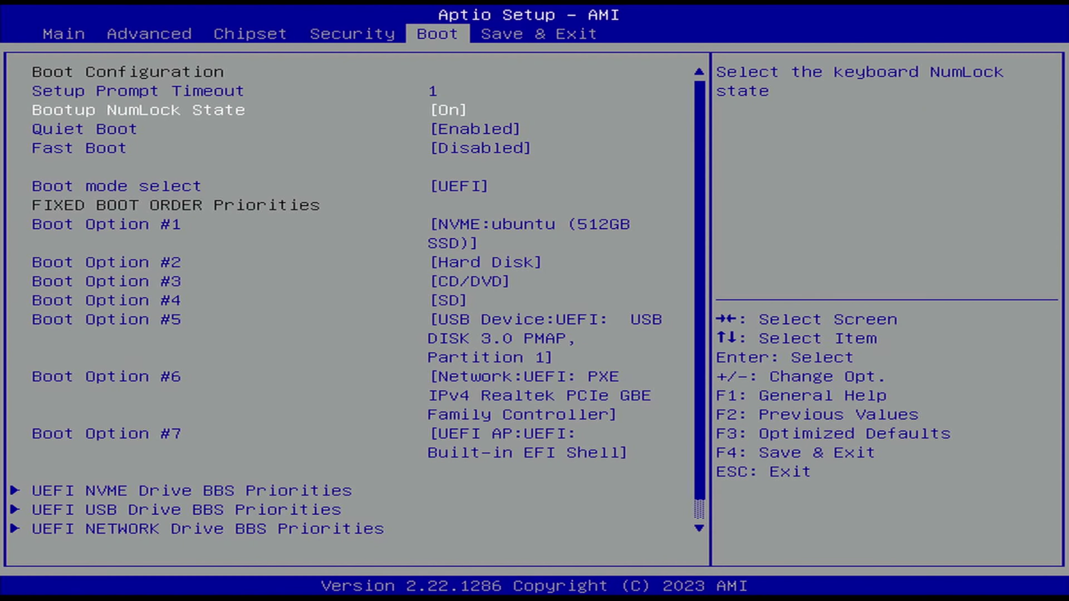
key(Up)
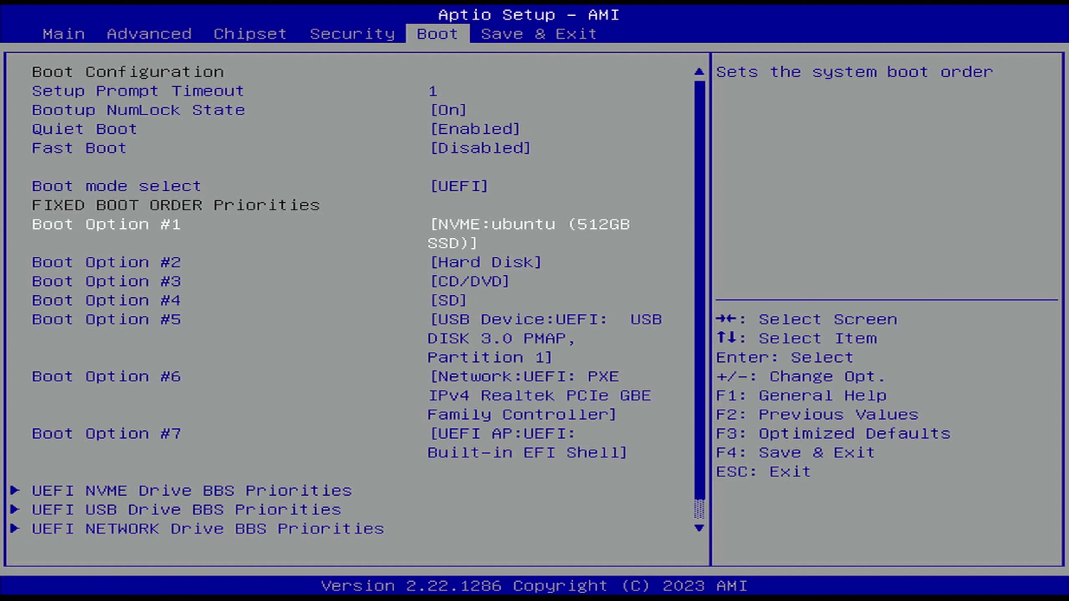
key(Down)
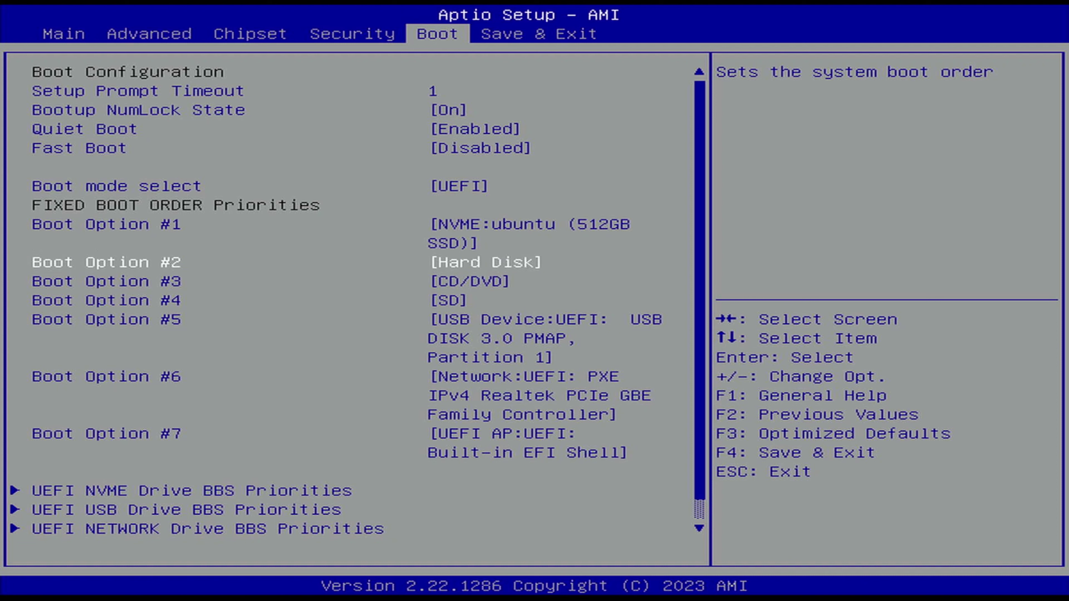
key(Down)
key(Down)
key(Down)
key(Up)
key(Up)
key(Up)
key(Down)
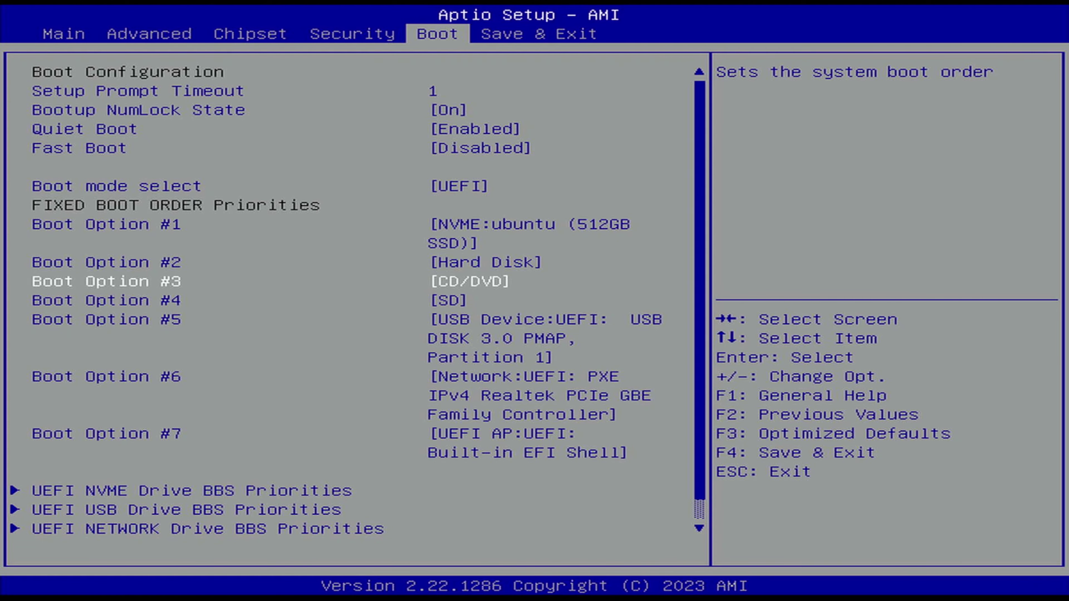
key(Up)
key(Up)
key(Return)
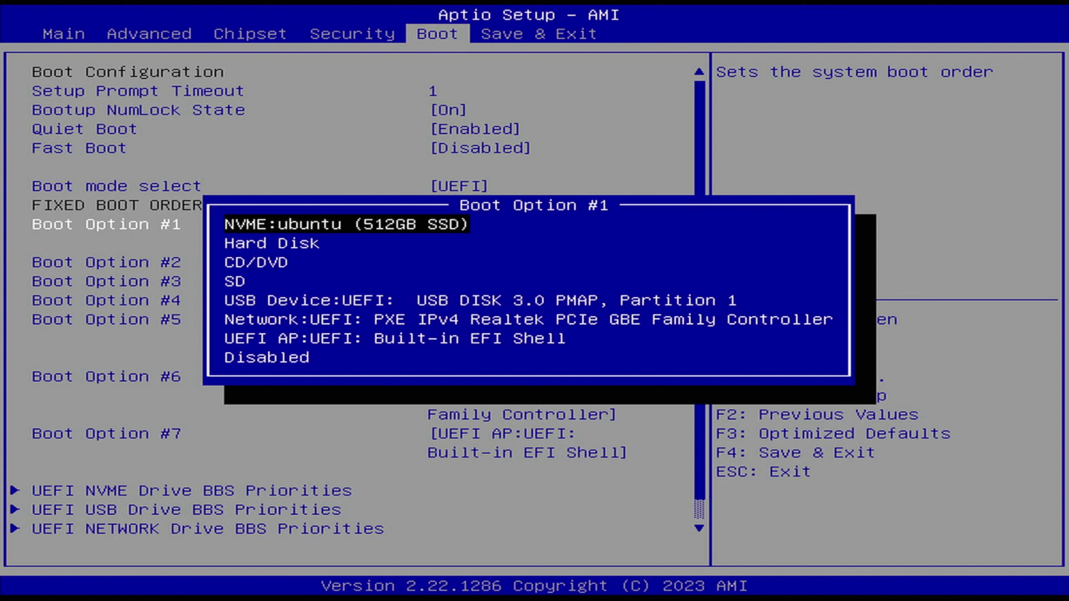
key(Down)
key(Down)
key(Down)
key(Down)
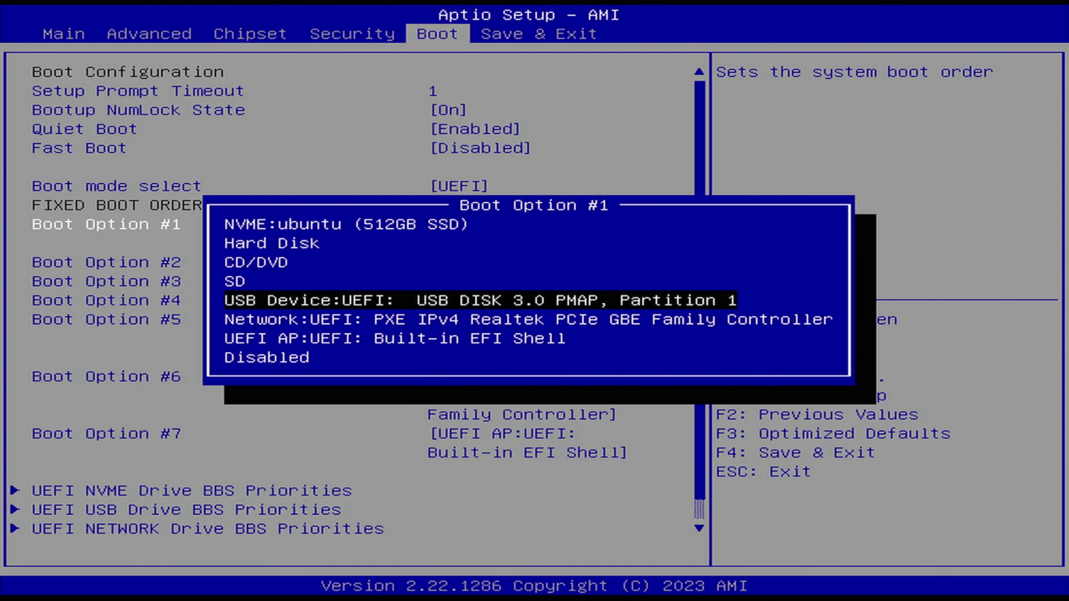
key(Return)
Set Boot Option #2 to the NVMe SSD, then save changes and exit setup.
key(Down)
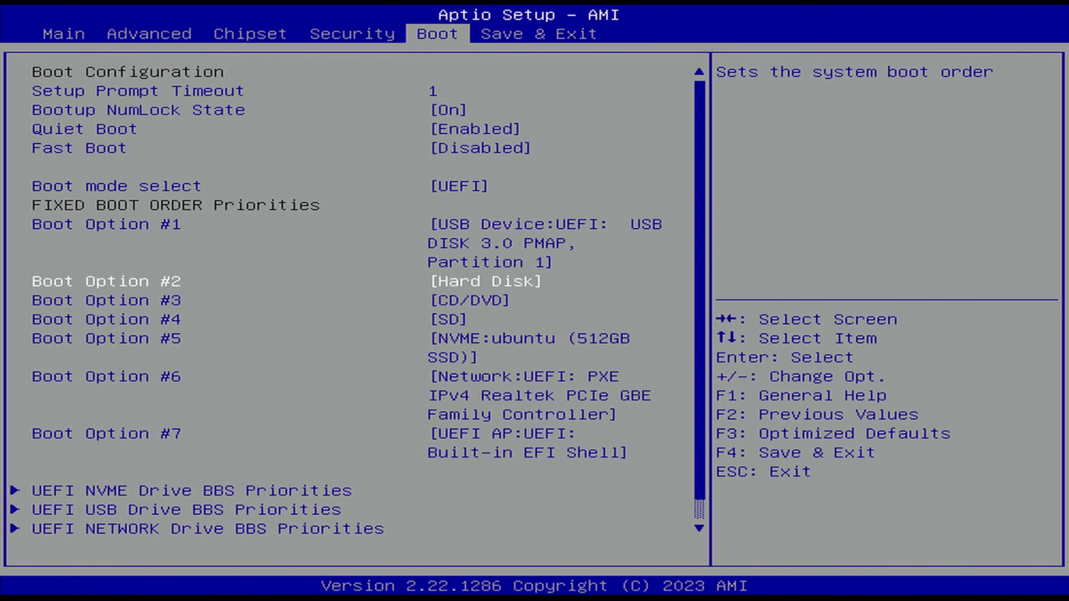
key(Return)
key(Down)
key(Down)
key(Down)
key(Down)
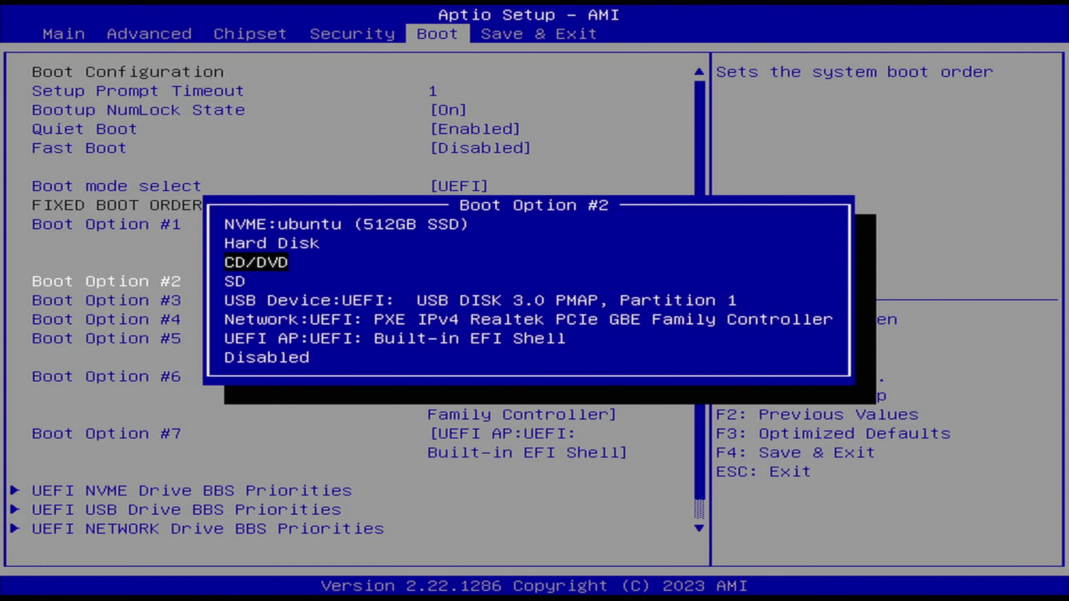
key(Up)
key(Up)
key(Up)
key(Up)
key(Up)
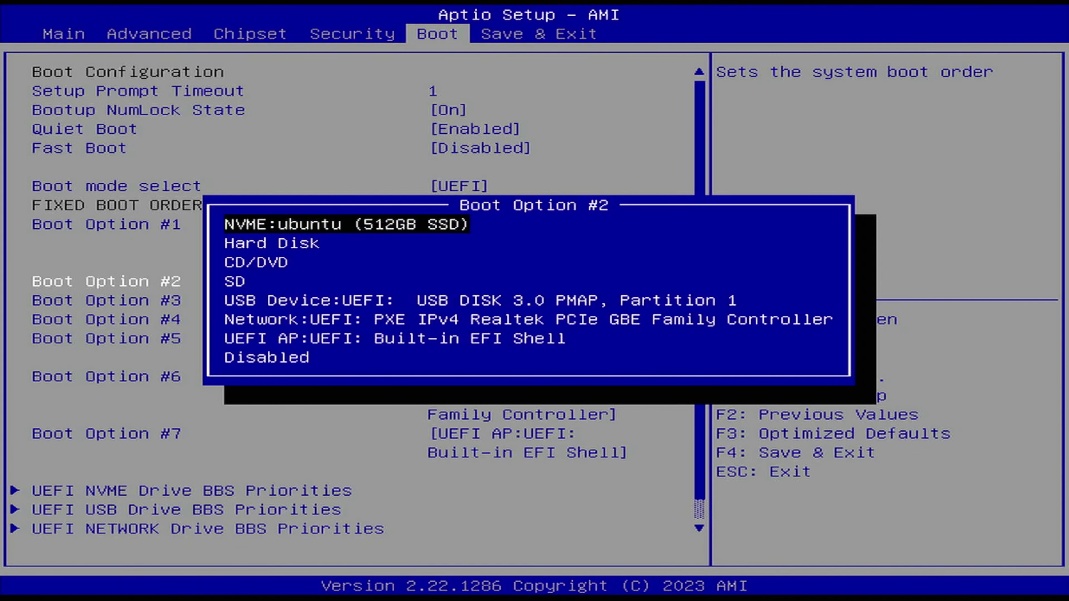
key(Return)
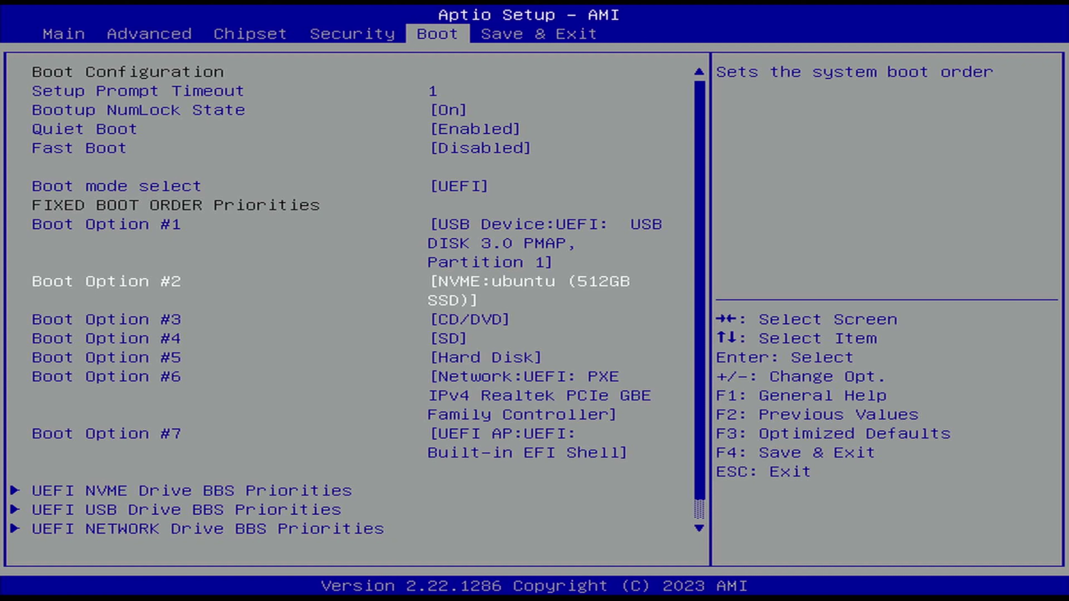
key(Right)
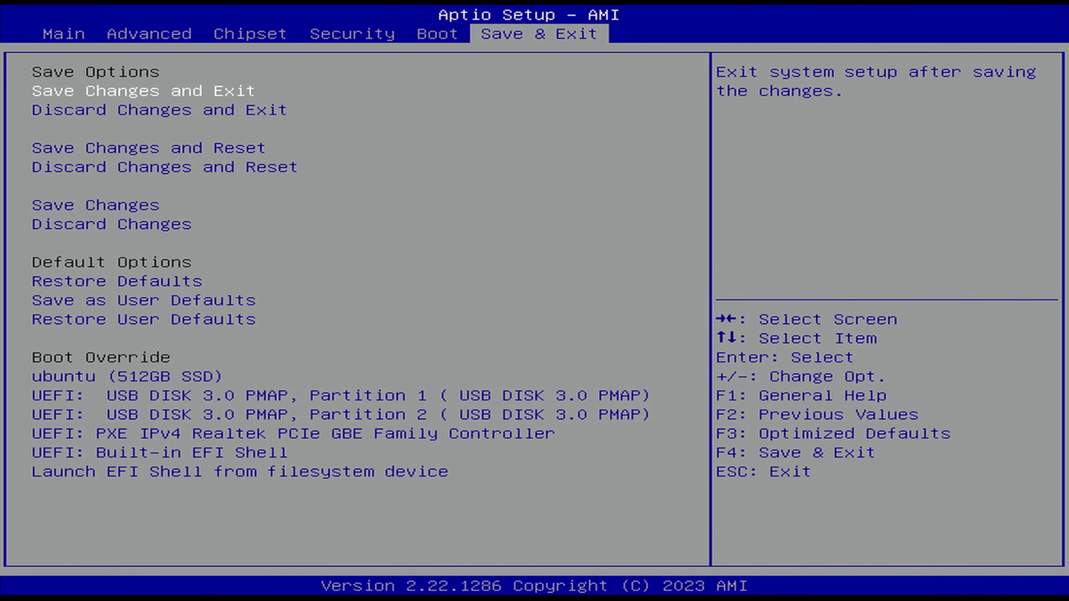
key(Return)
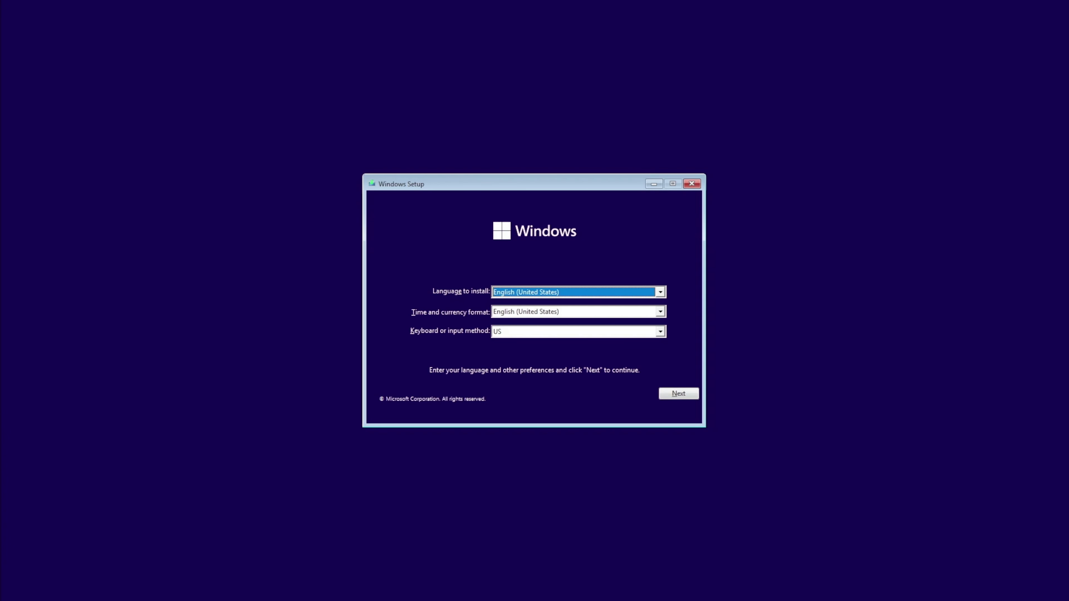
Keep the default language, start the install without a product key, and choose Windows 11 Pro.
click(683, 393)
click(550, 304)
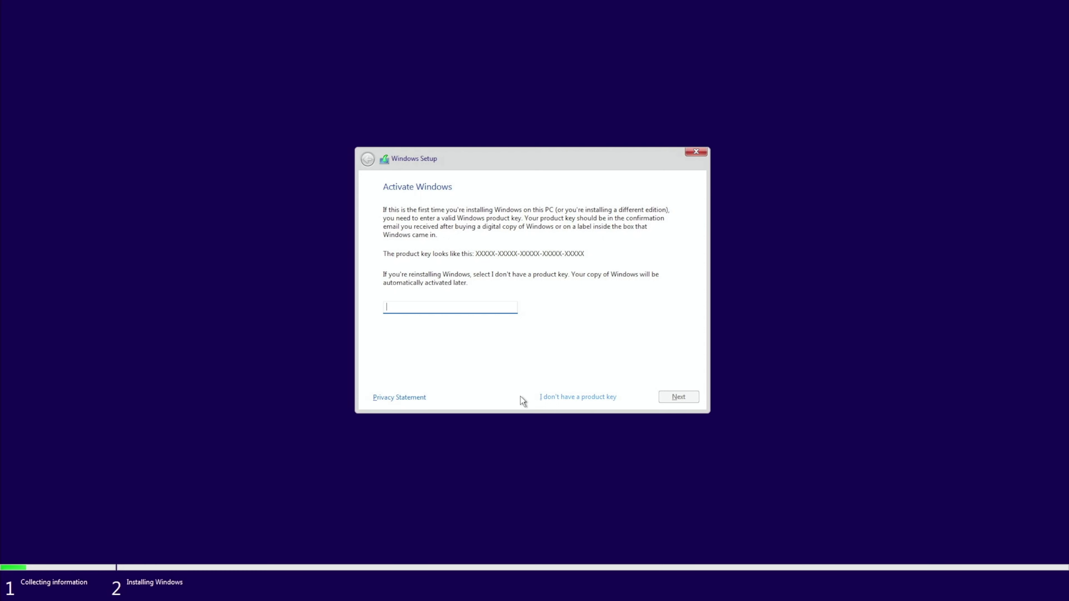
click(567, 398)
scroll(479, 277, down, 1)
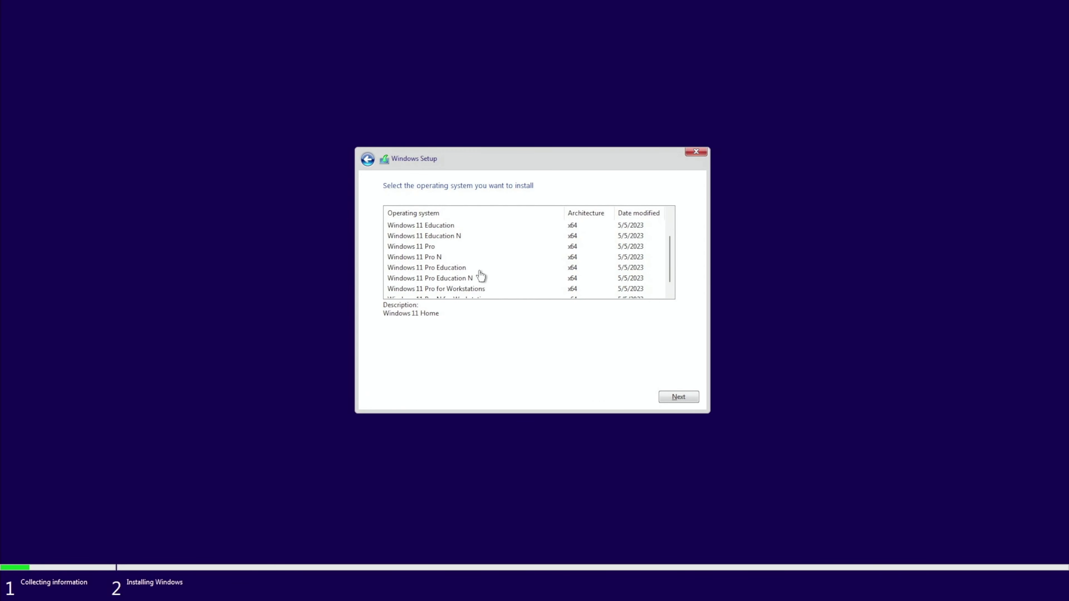
click(430, 248)
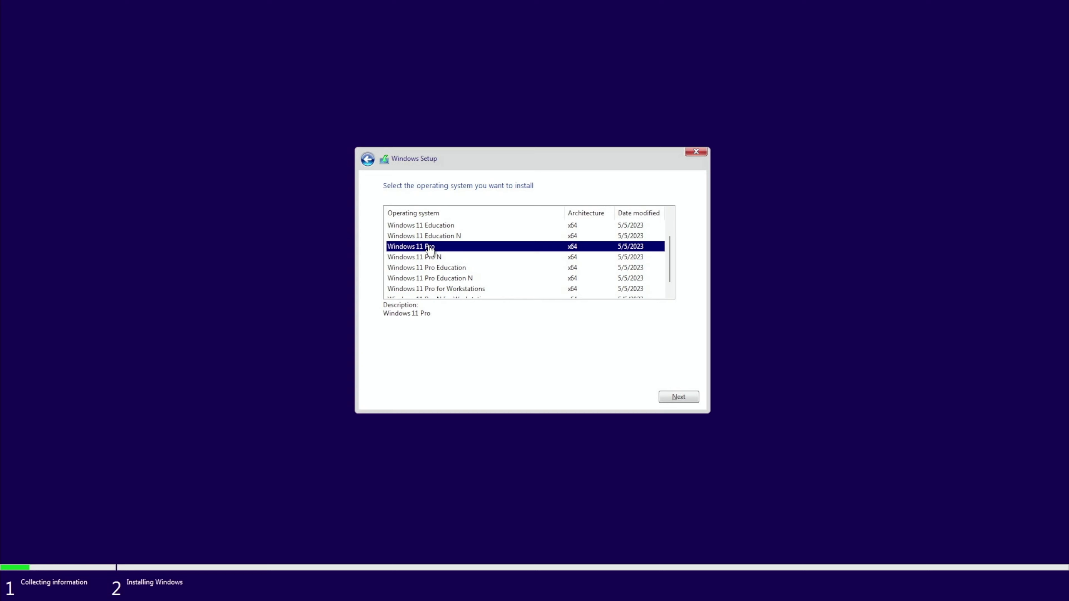
Accept the Microsoft licence terms and choose the Custom installation.
click(682, 397)
click(387, 375)
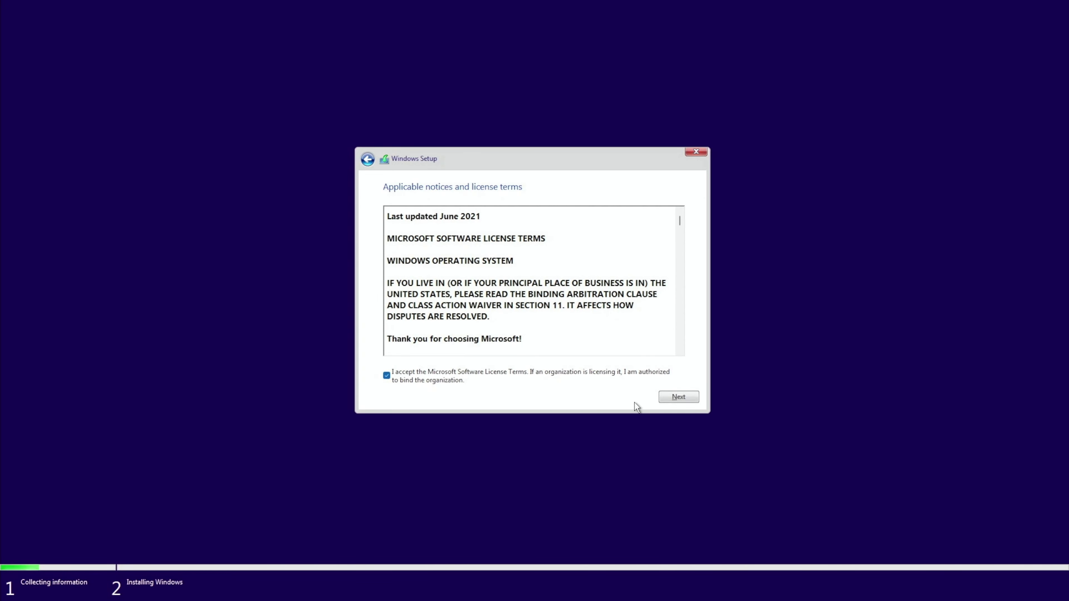
click(671, 398)
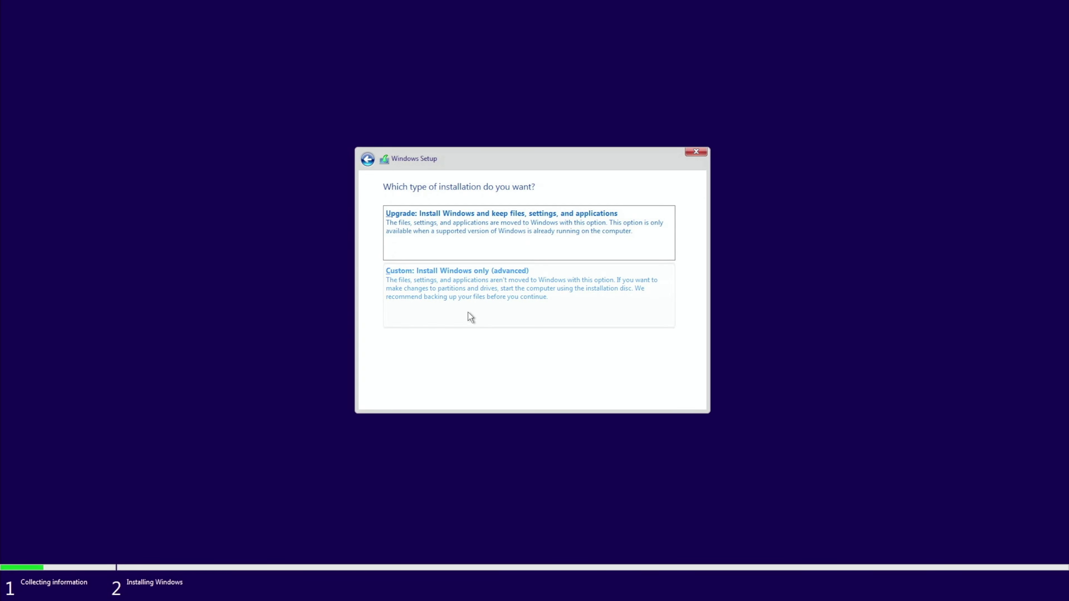
click(474, 289)
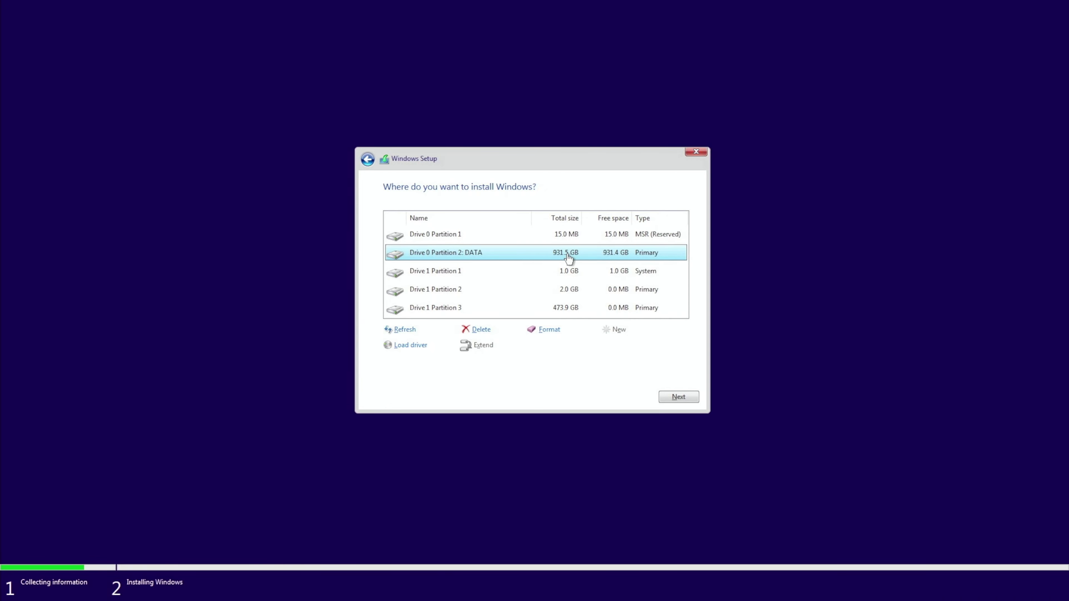
Delete Drive 0's reserved partition and its DATA partition.
click(521, 239)
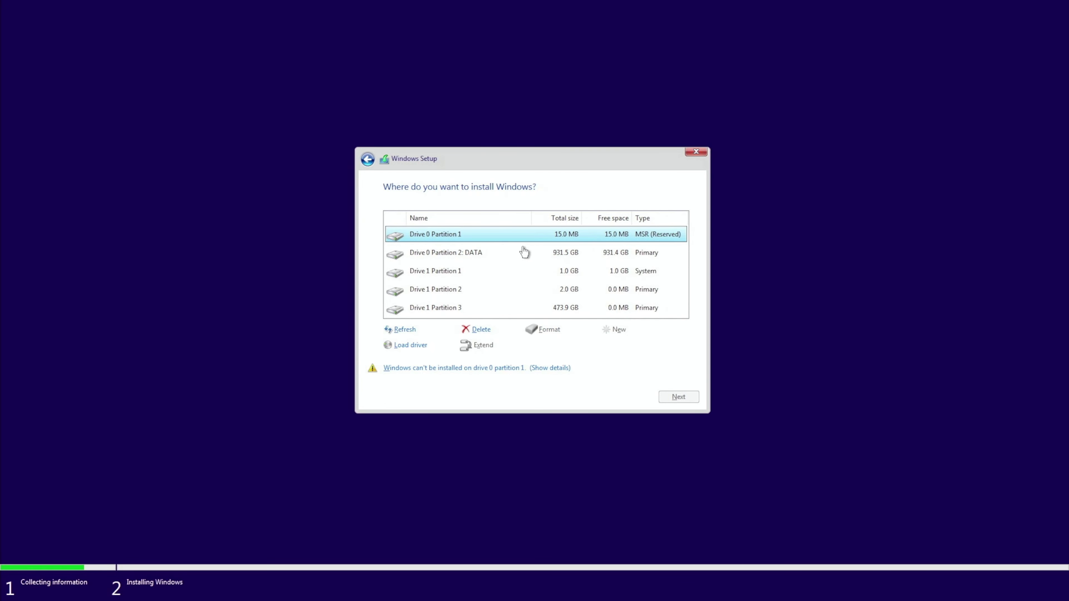
click(481, 331)
click(606, 345)
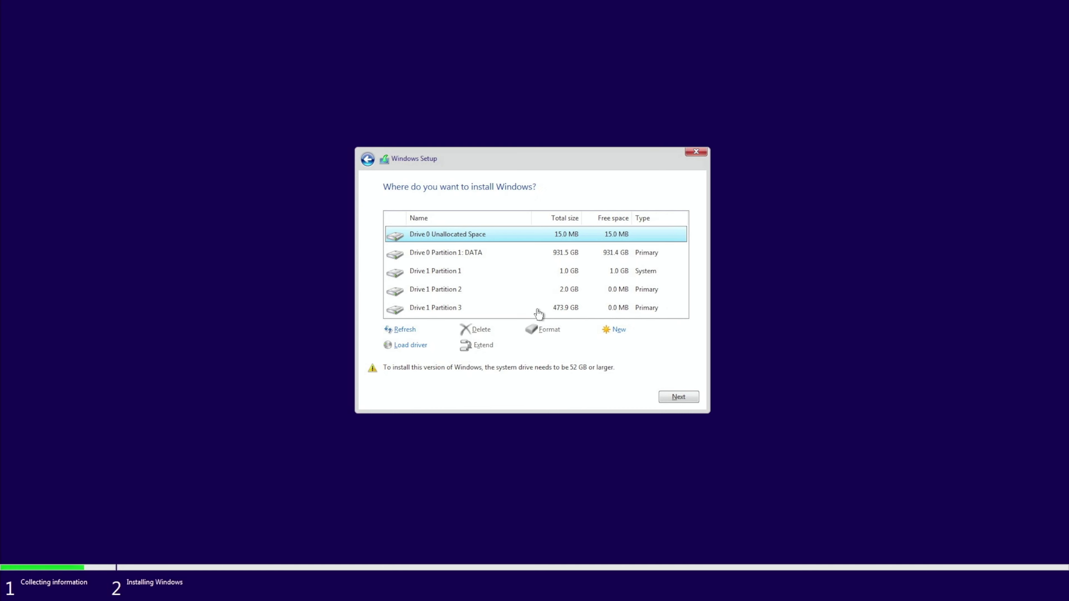
click(491, 257)
click(480, 330)
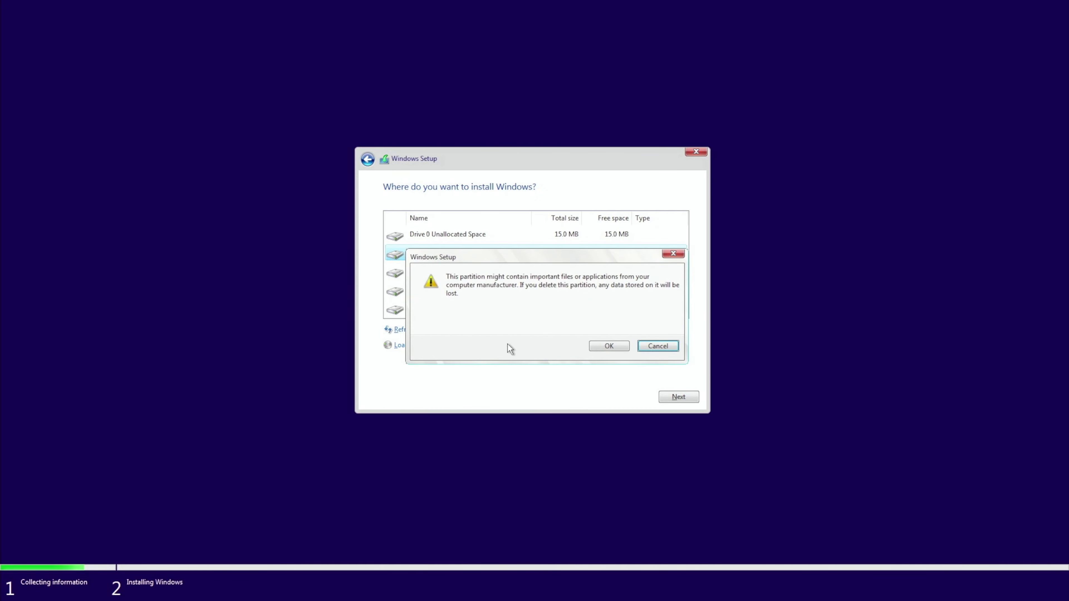
click(609, 346)
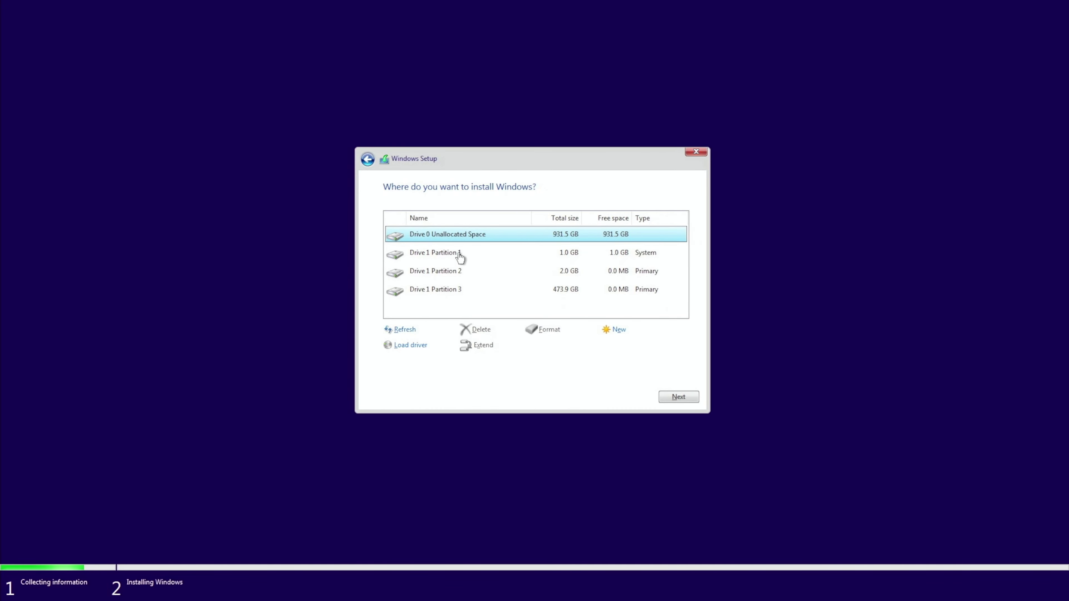
Delete Drive 1's 1.0 GB System partition and its 2.0 GB partition.
click(460, 255)
click(479, 331)
click(593, 348)
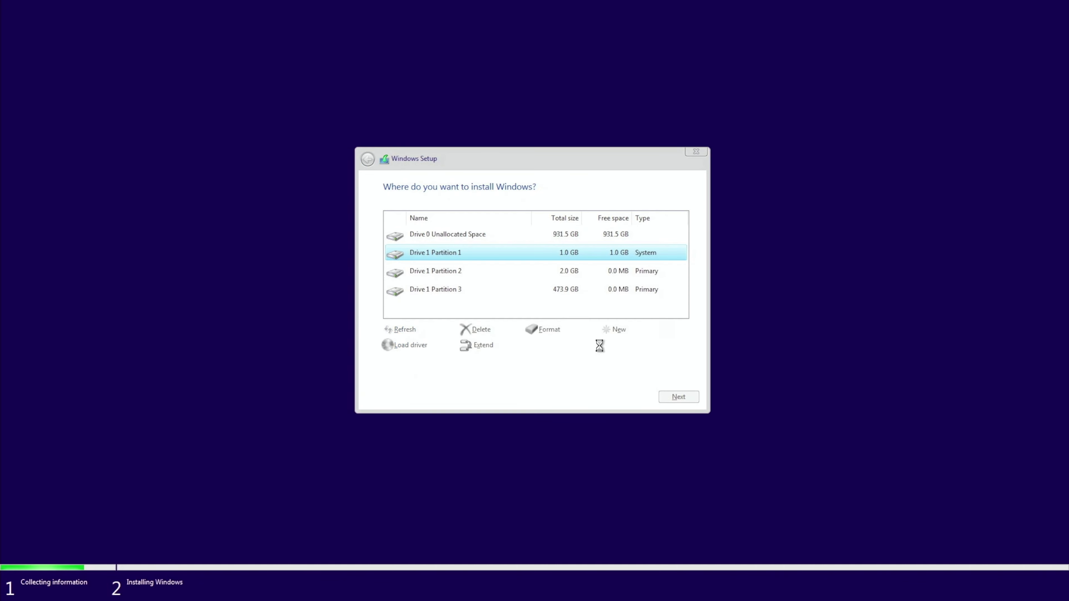
click(461, 254)
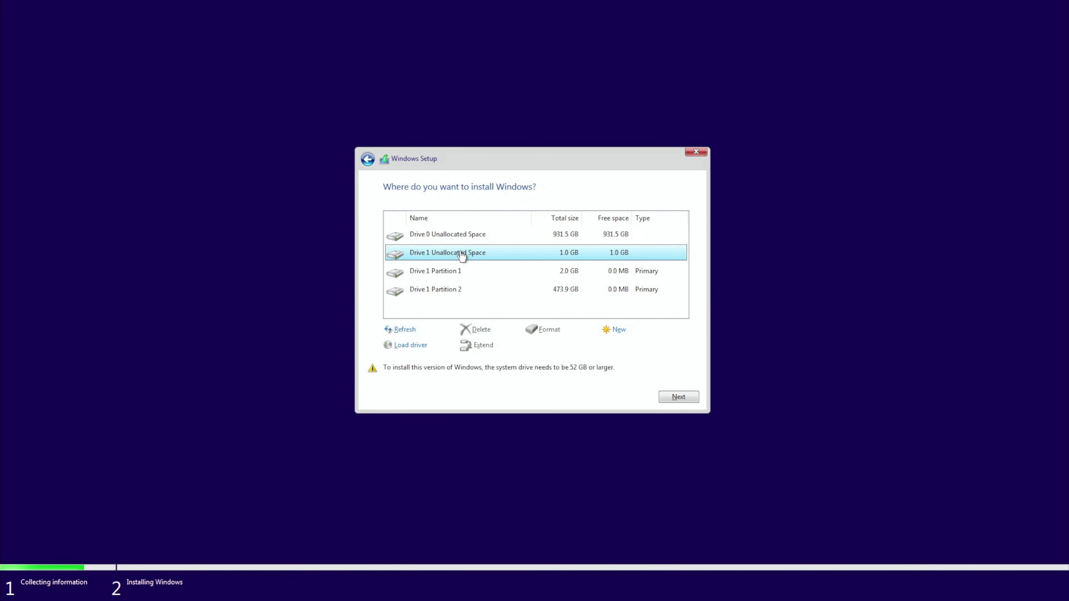
click(455, 238)
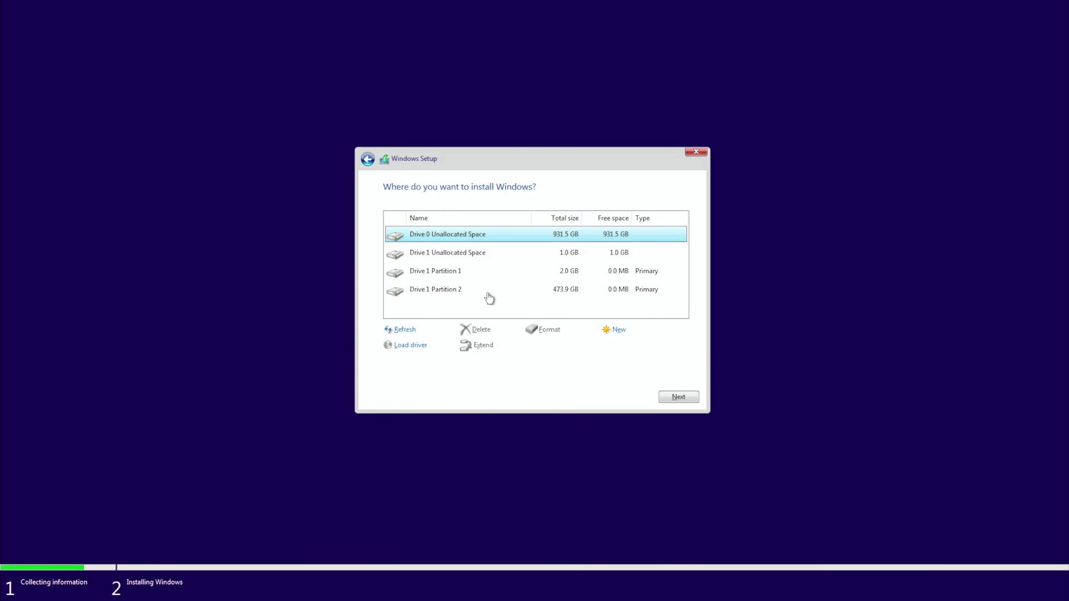
click(451, 270)
click(481, 329)
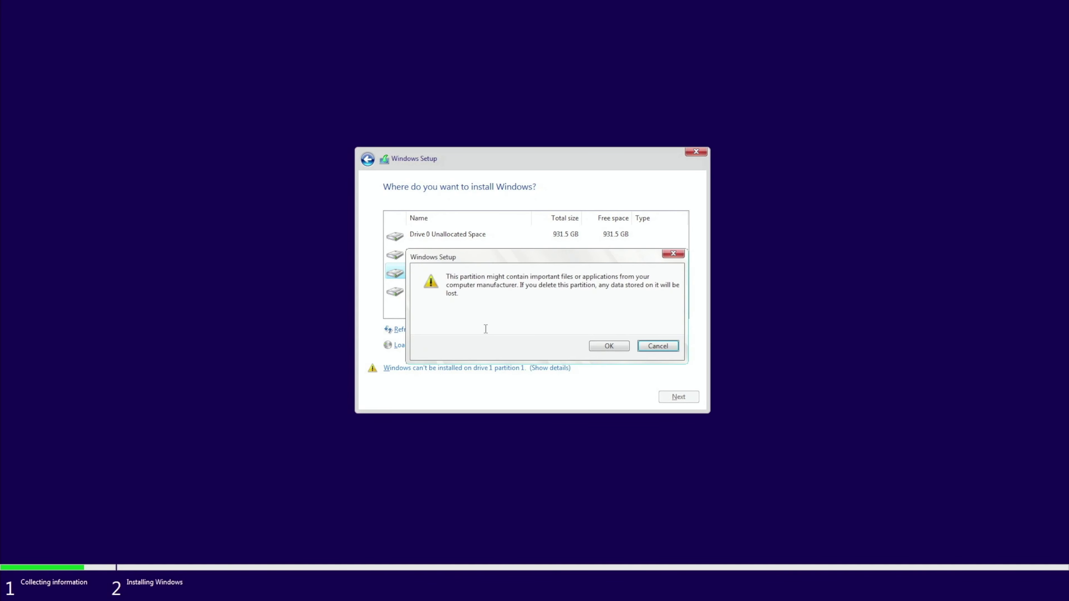
click(591, 347)
click(461, 255)
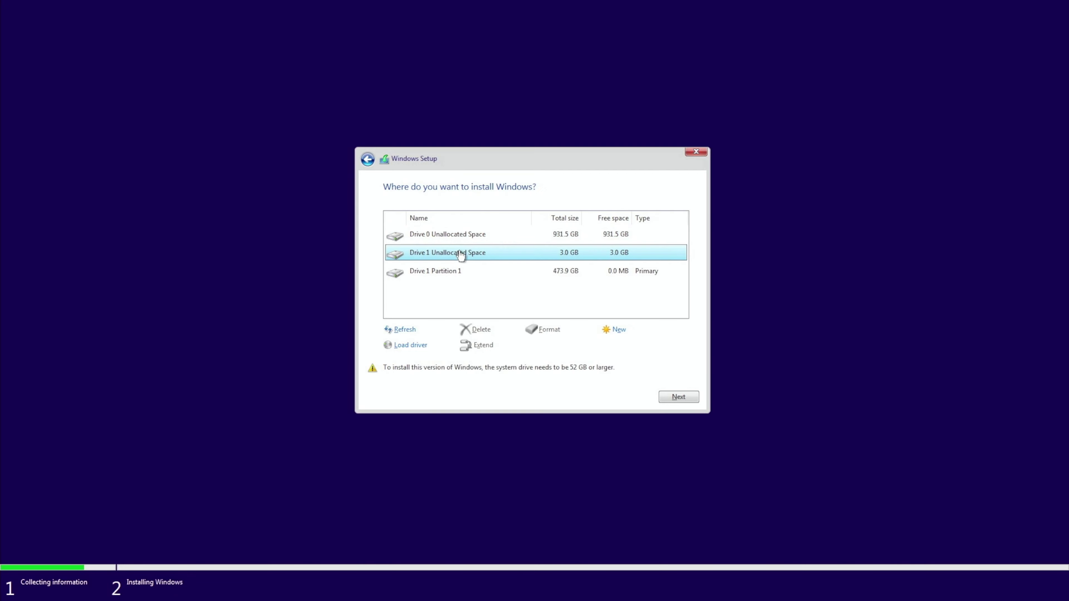
Delete Drive 1's 473.9 GB partition, then select Drive 0's unallocated space.
click(457, 277)
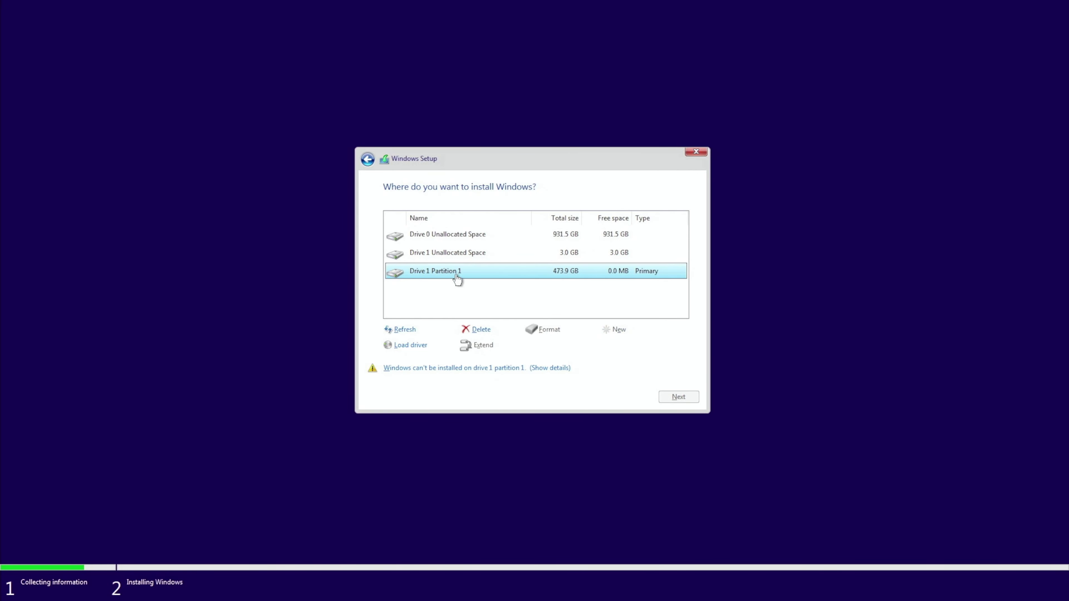
click(482, 329)
click(597, 349)
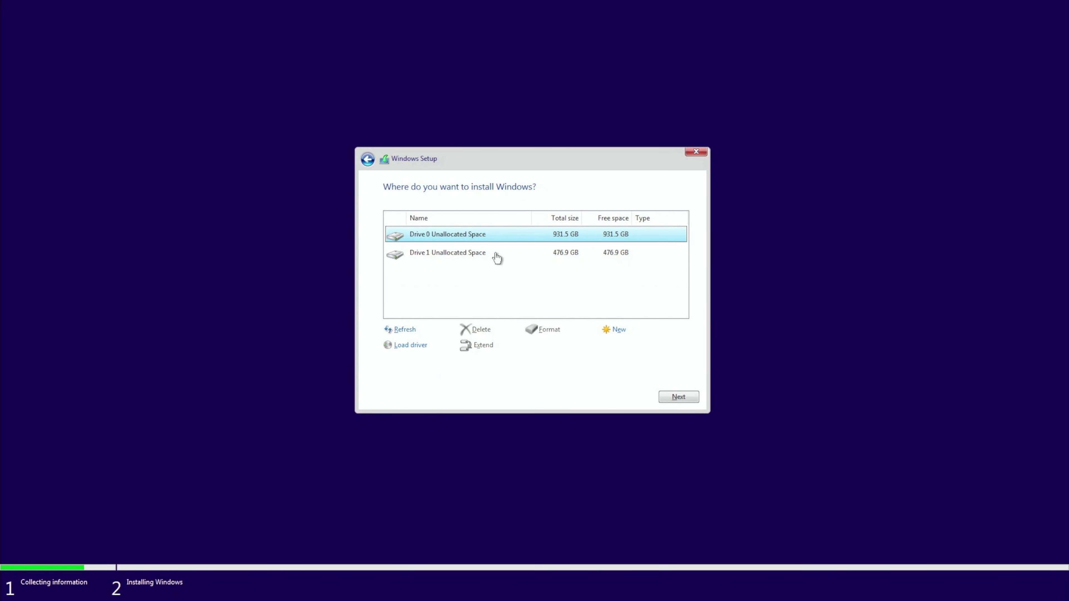
click(474, 258)
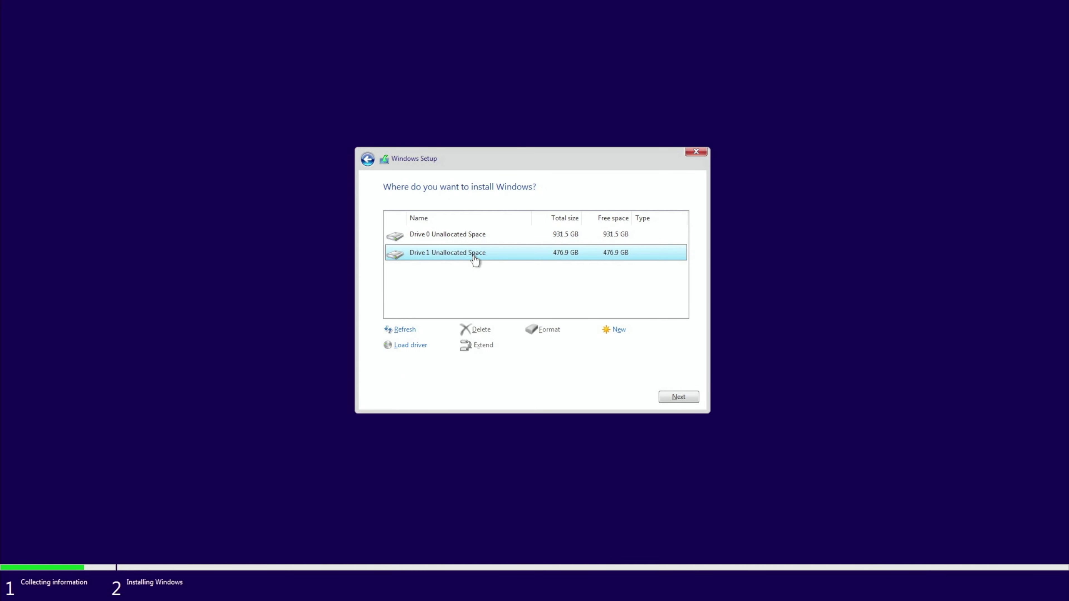
click(478, 237)
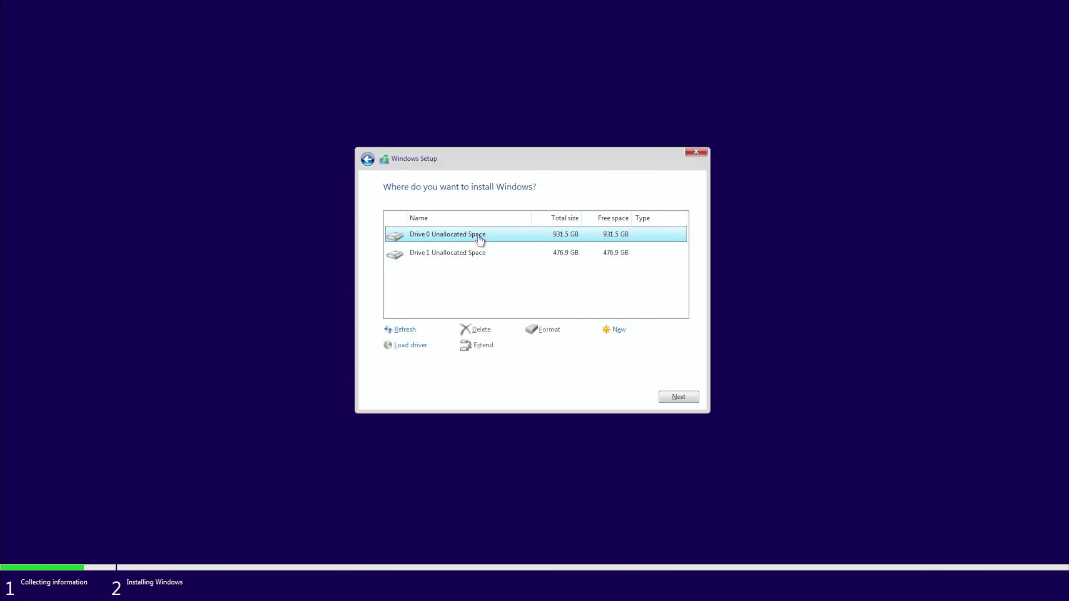
Install Windows onto Drive 0's 931.5 GB unallocated space and let it reboot.
click(674, 396)
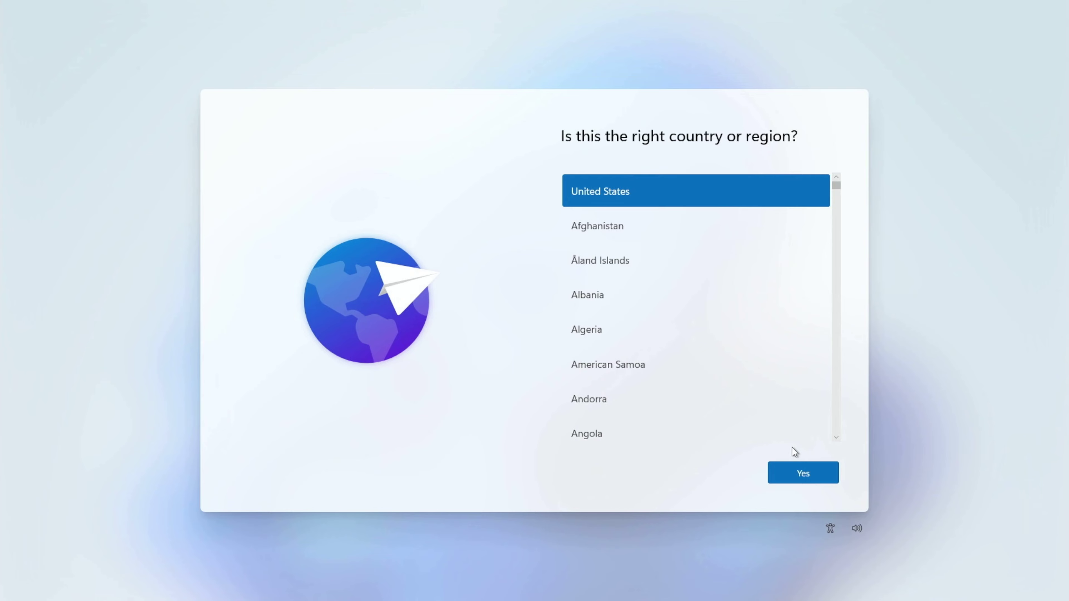
Accept United States region and US keyboard, skip the second layout, name the device 'f', skip customisation.
click(800, 469)
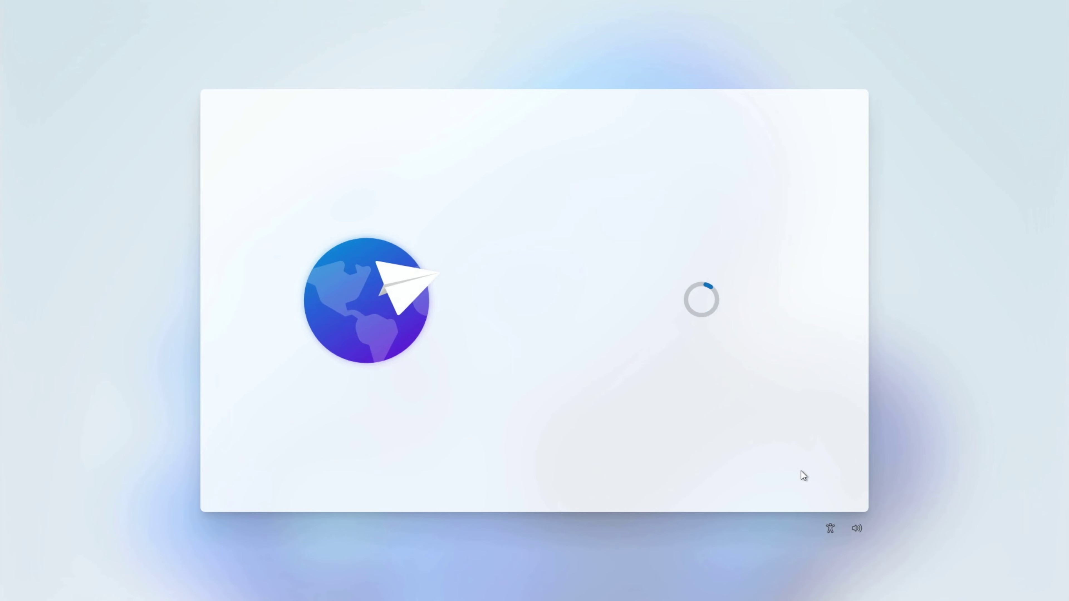
click(803, 474)
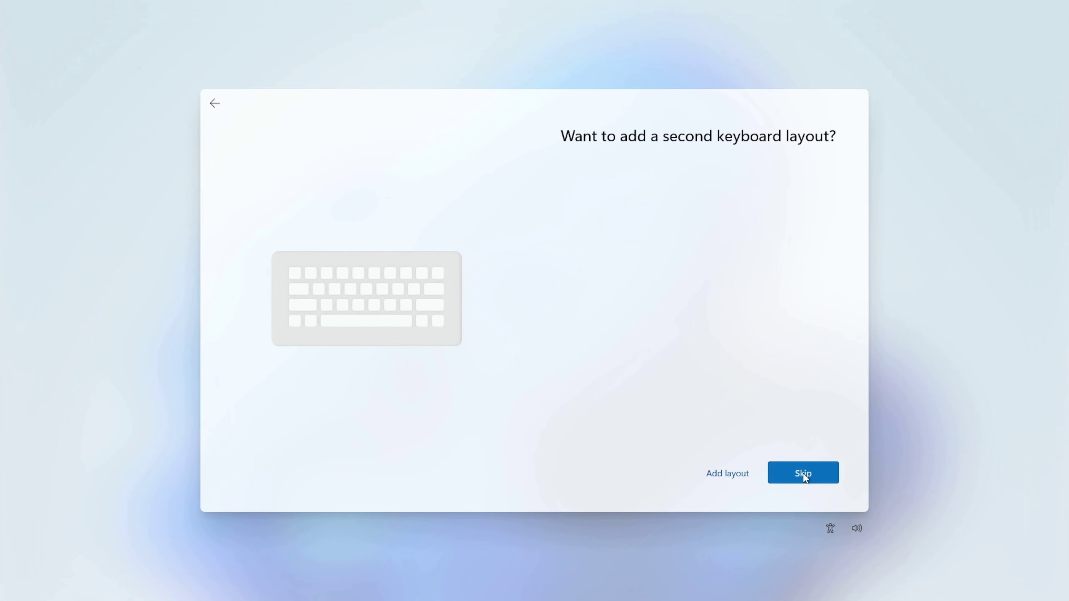
click(803, 475)
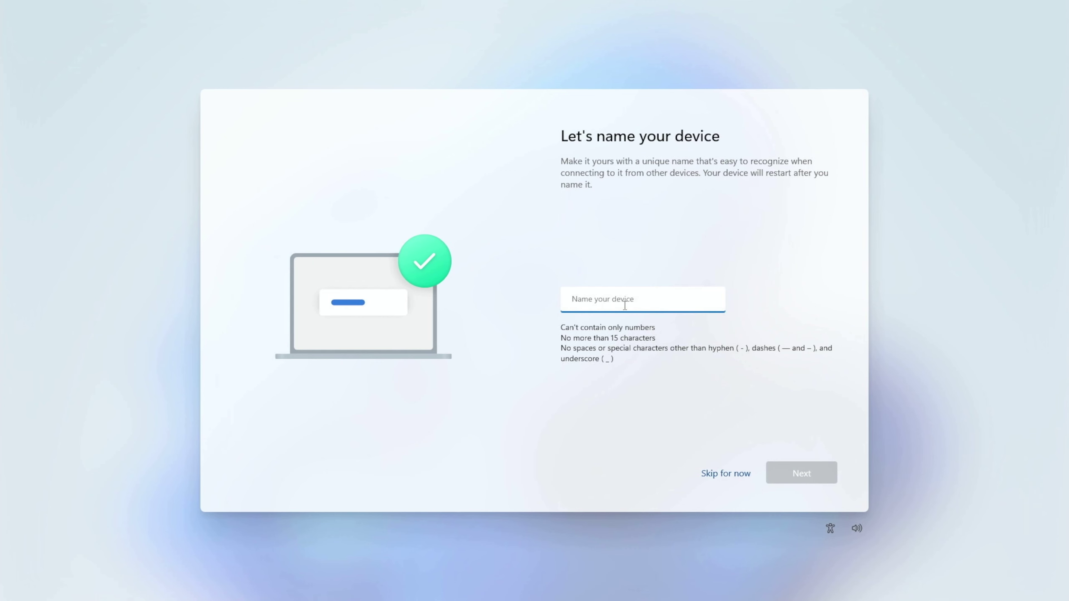
text(f)
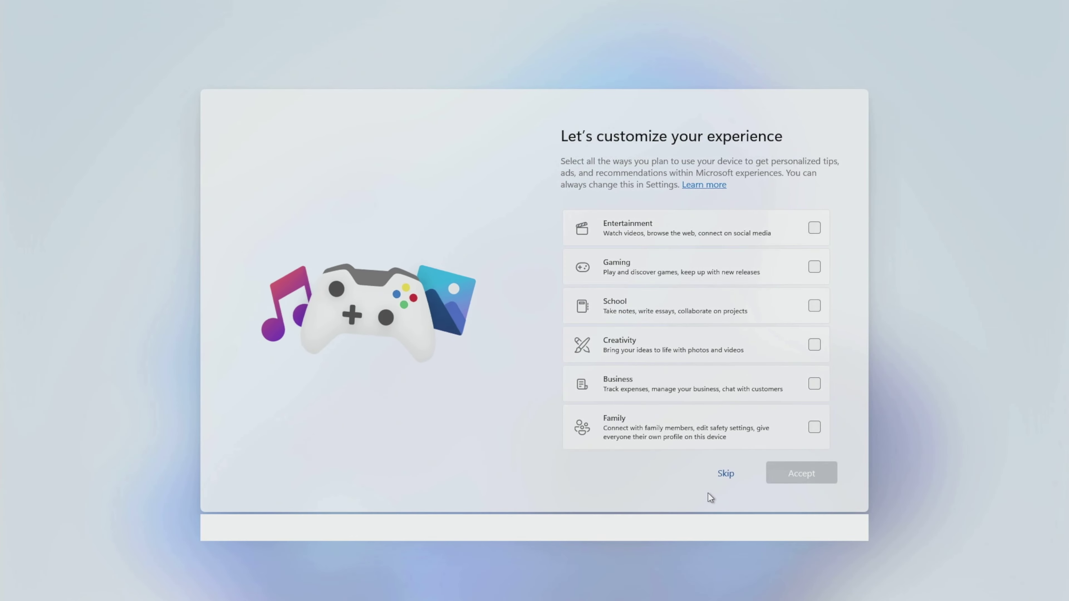
click(724, 472)
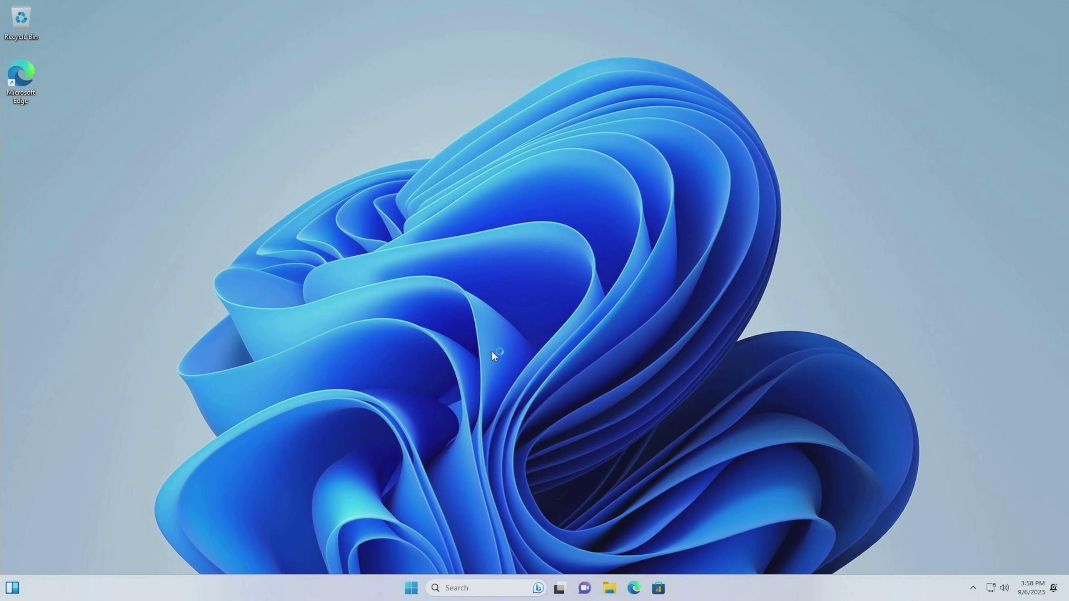
Drag selection boxes across the new Windows 11 desktop showing Recycle Bin and Microsoft Edge.
drag(191, 118, 426, 221)
drag(191, 93, 757, 333)
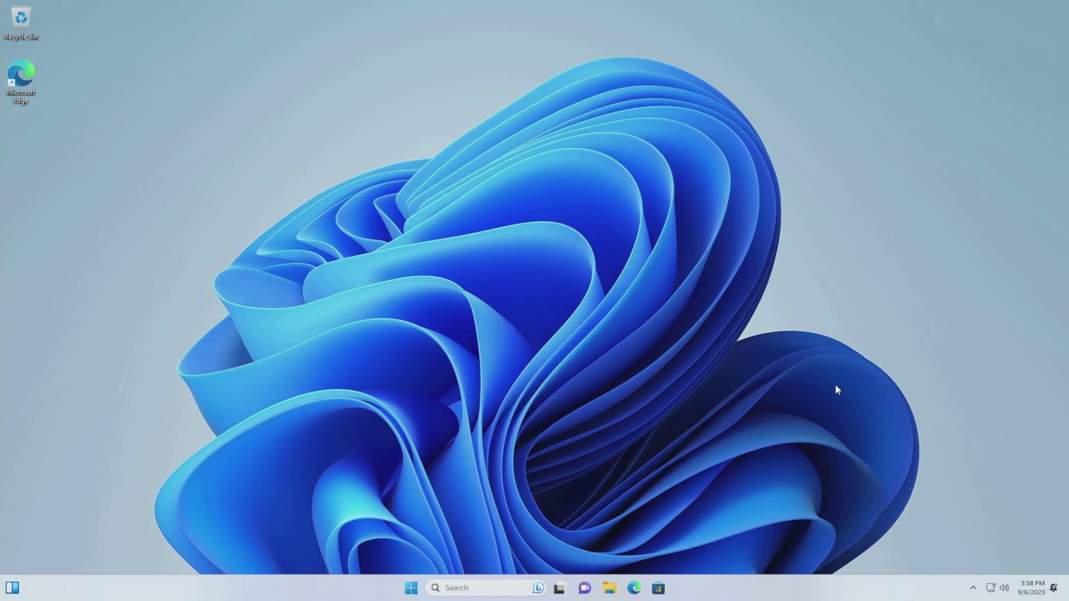